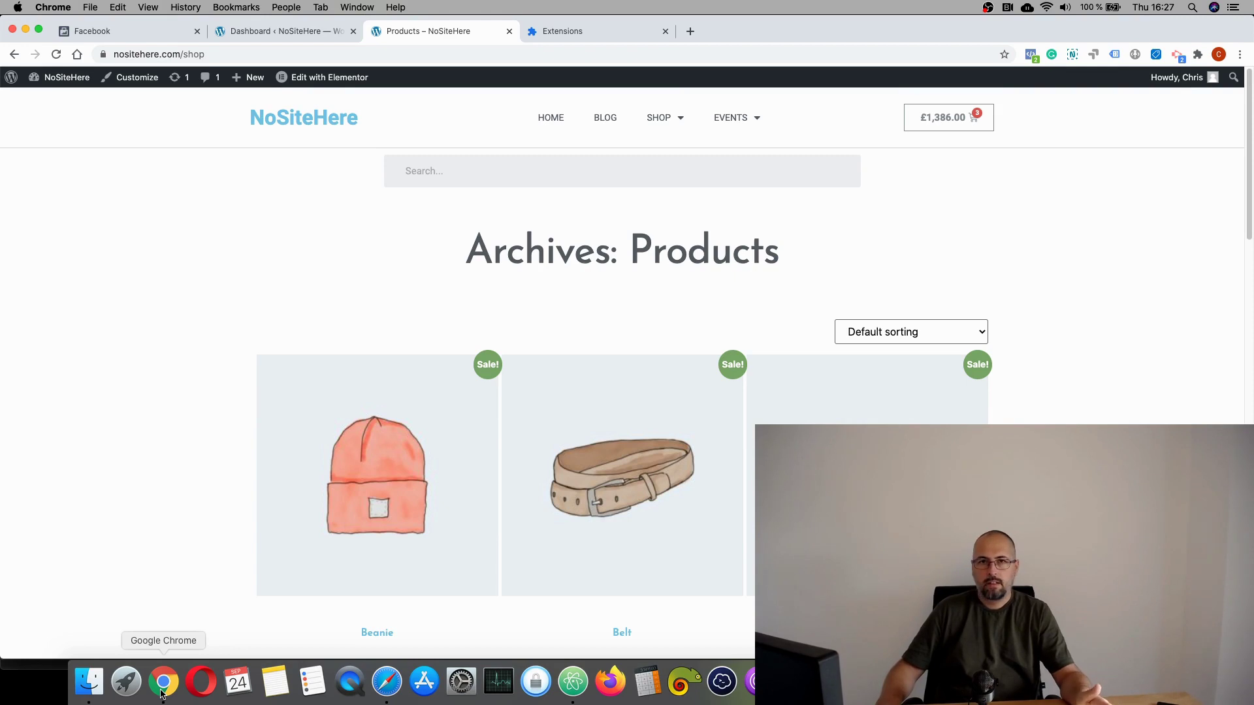
Step: Open the Beanie product, then the Cap product from its related products
click(353, 487)
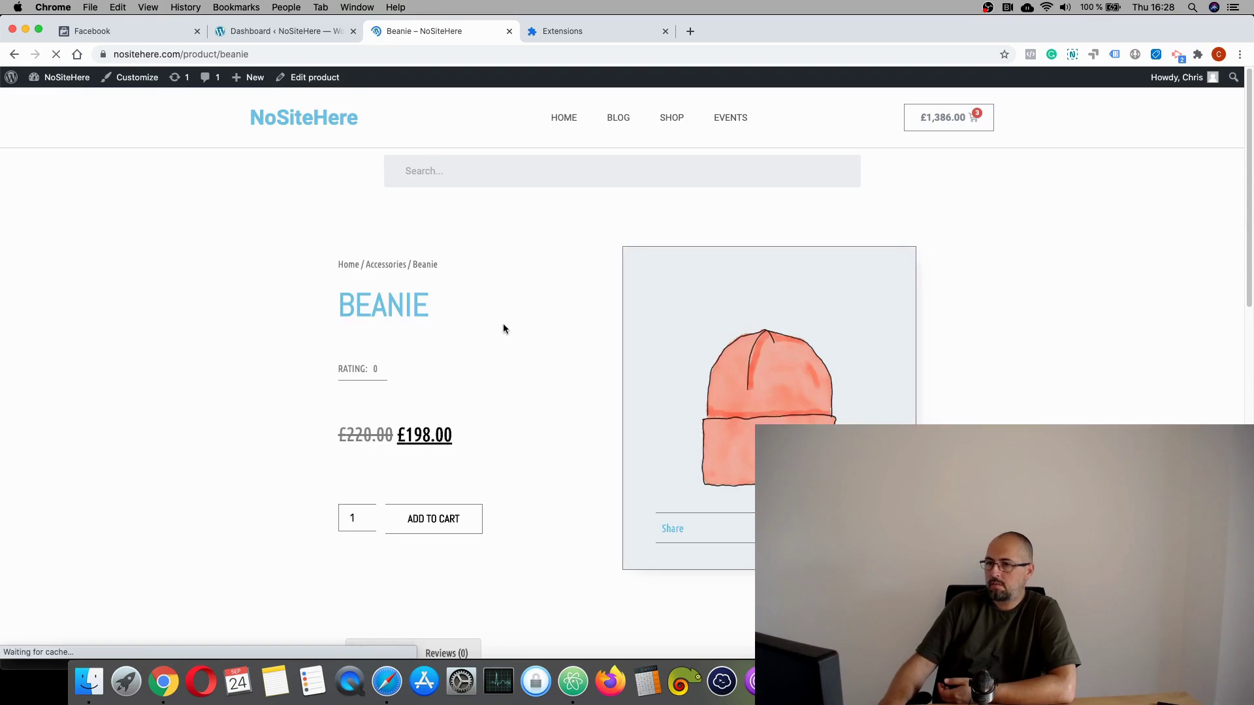
scroll(503, 328, down, 10)
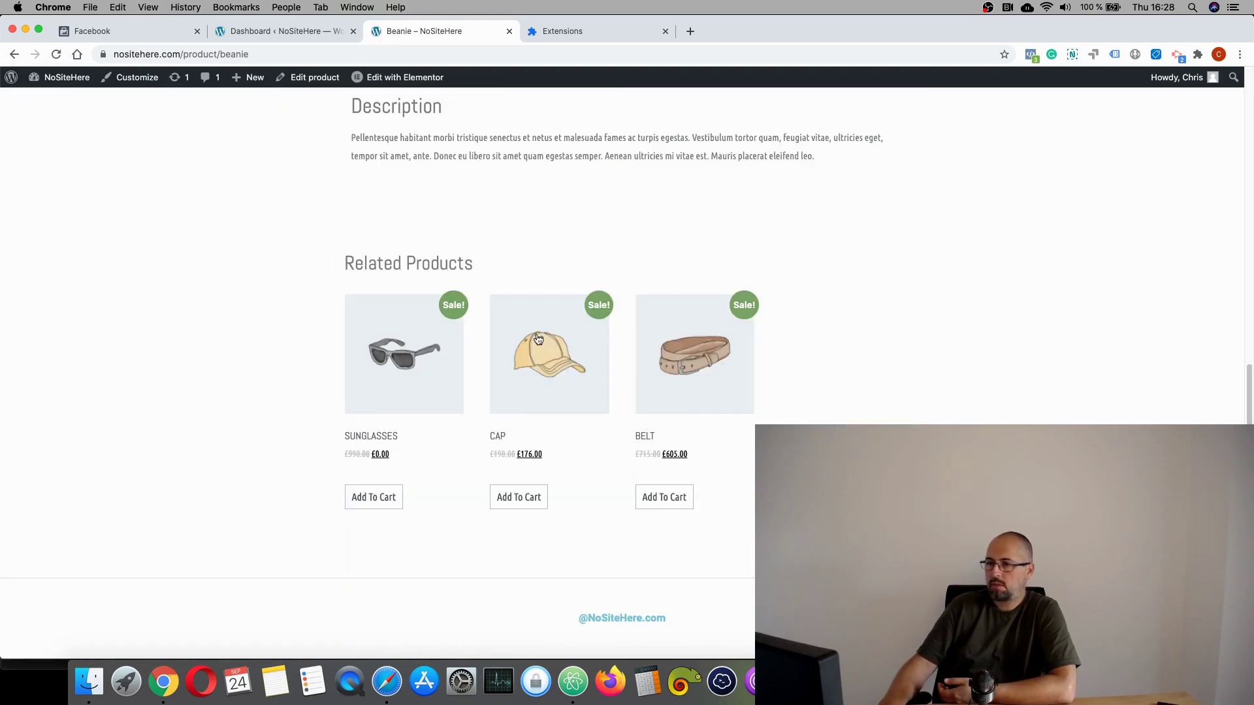
click(538, 339)
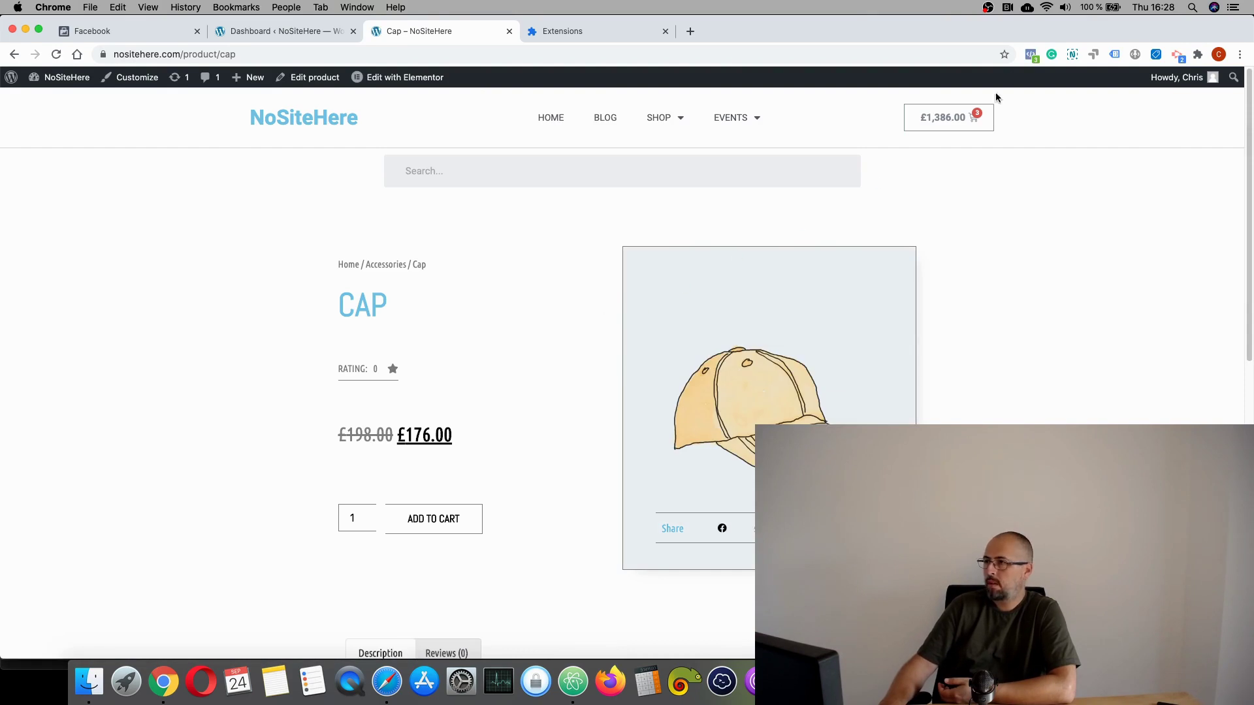
Step: Inspect the PageView event details in Facebook Pixel Helper, then close the popup
click(1031, 54)
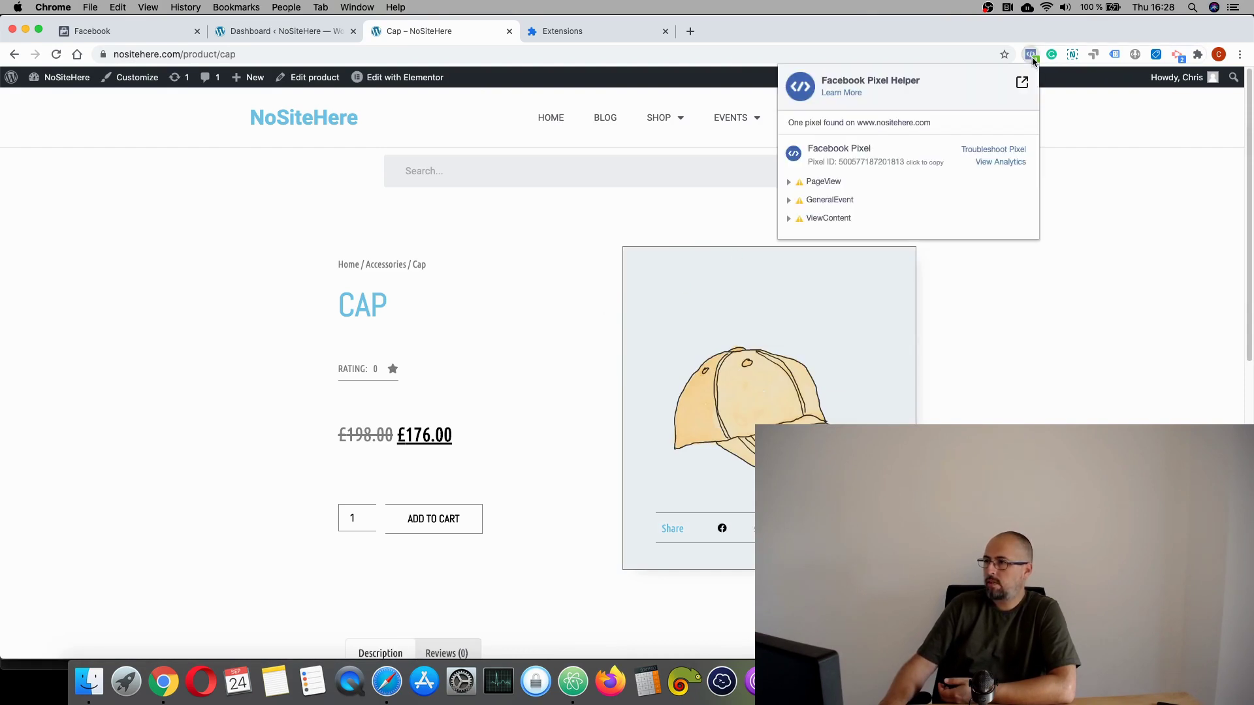
click(826, 186)
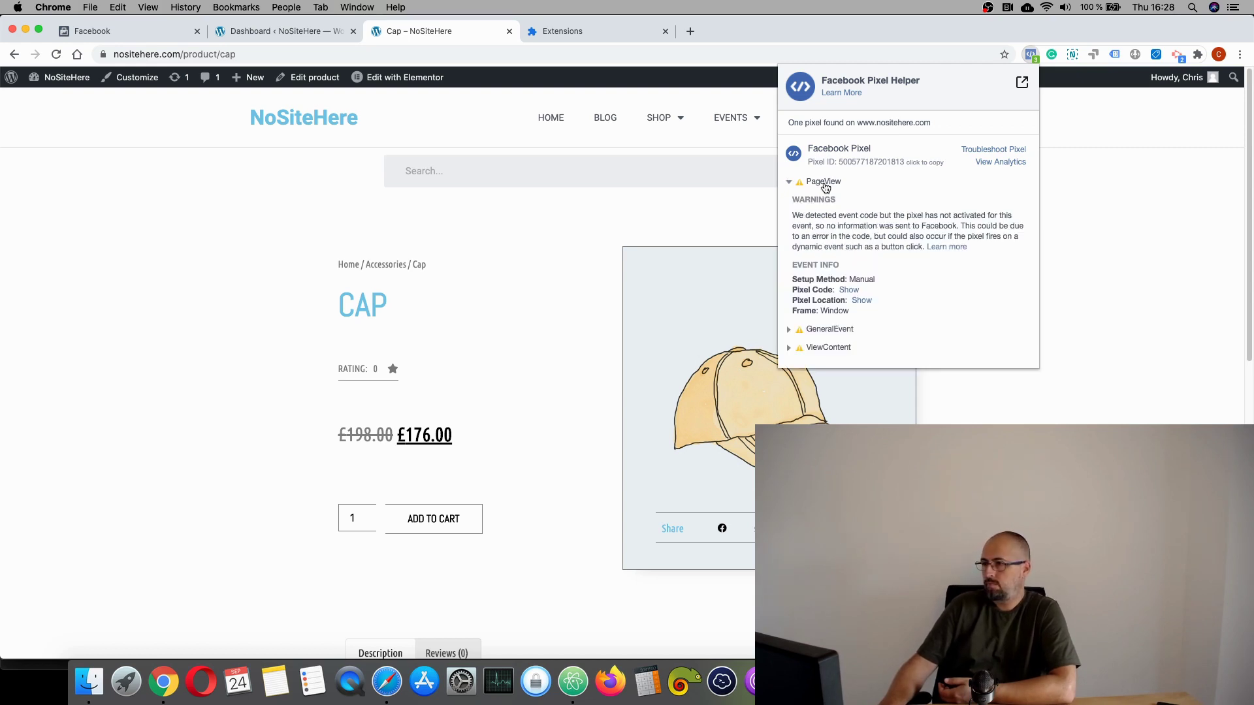
click(826, 187)
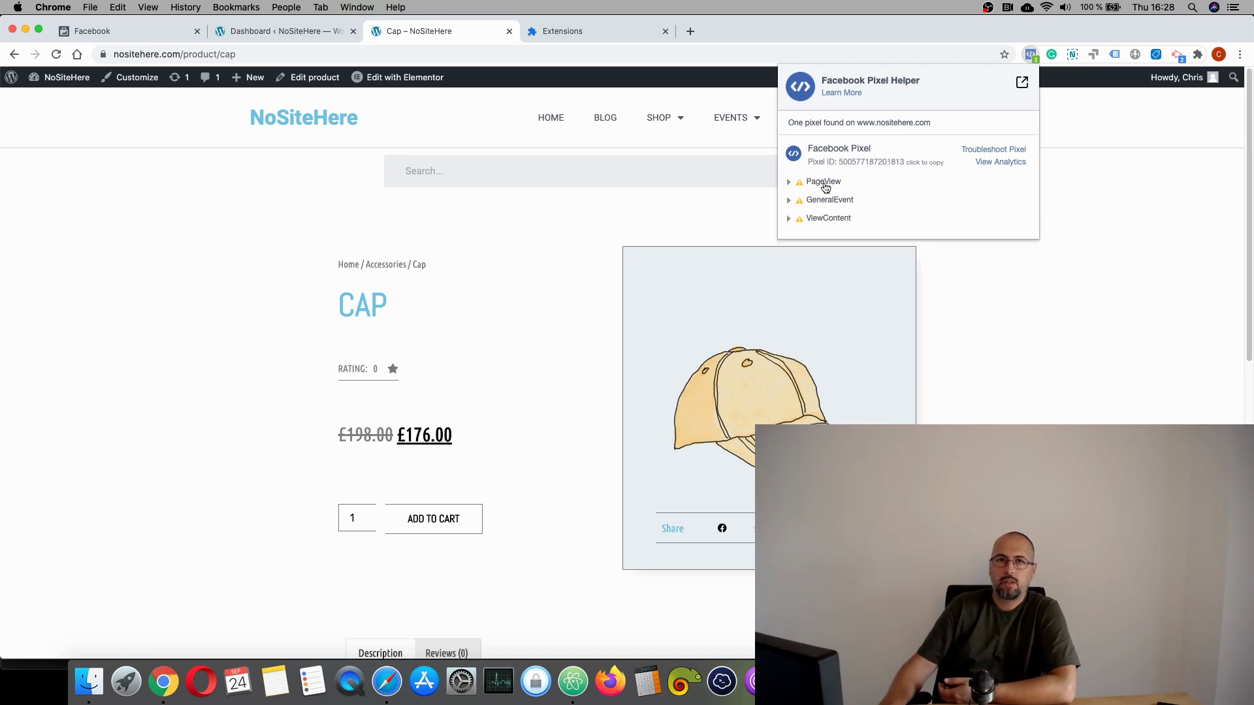
click(1102, 250)
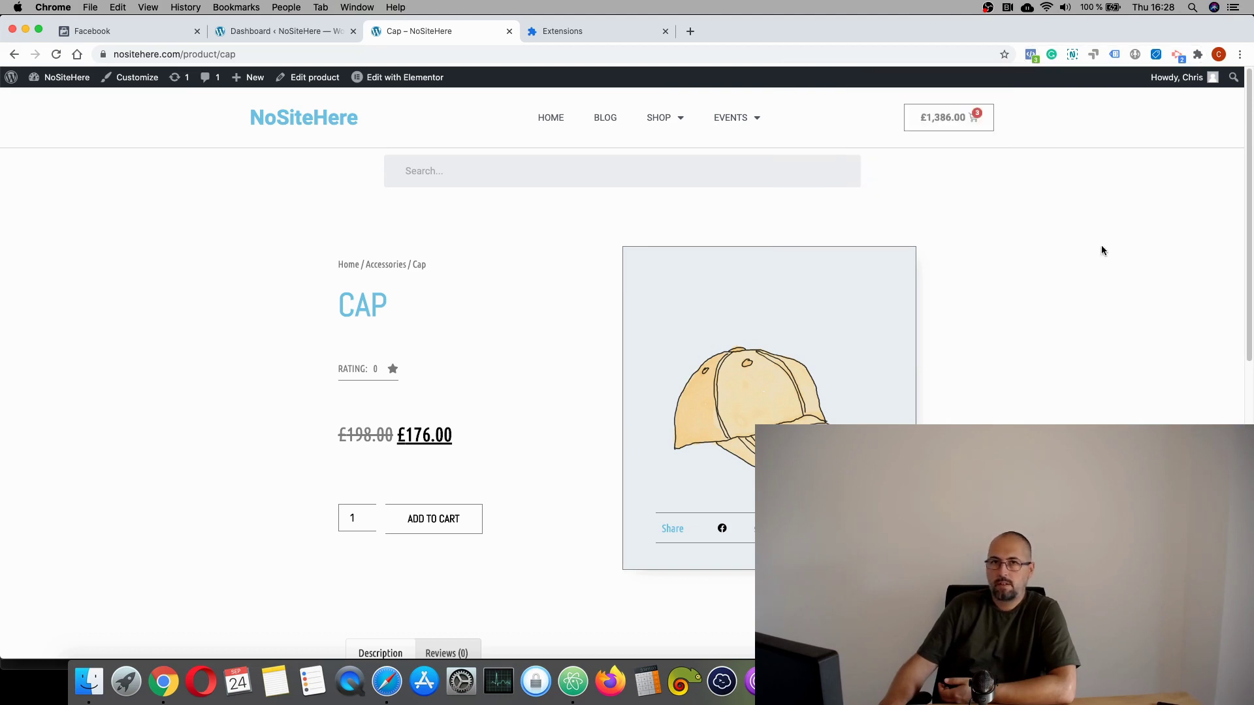
Step: View the installed extensions list, then return to the 'Cap – NoSiteHere' tab
click(608, 32)
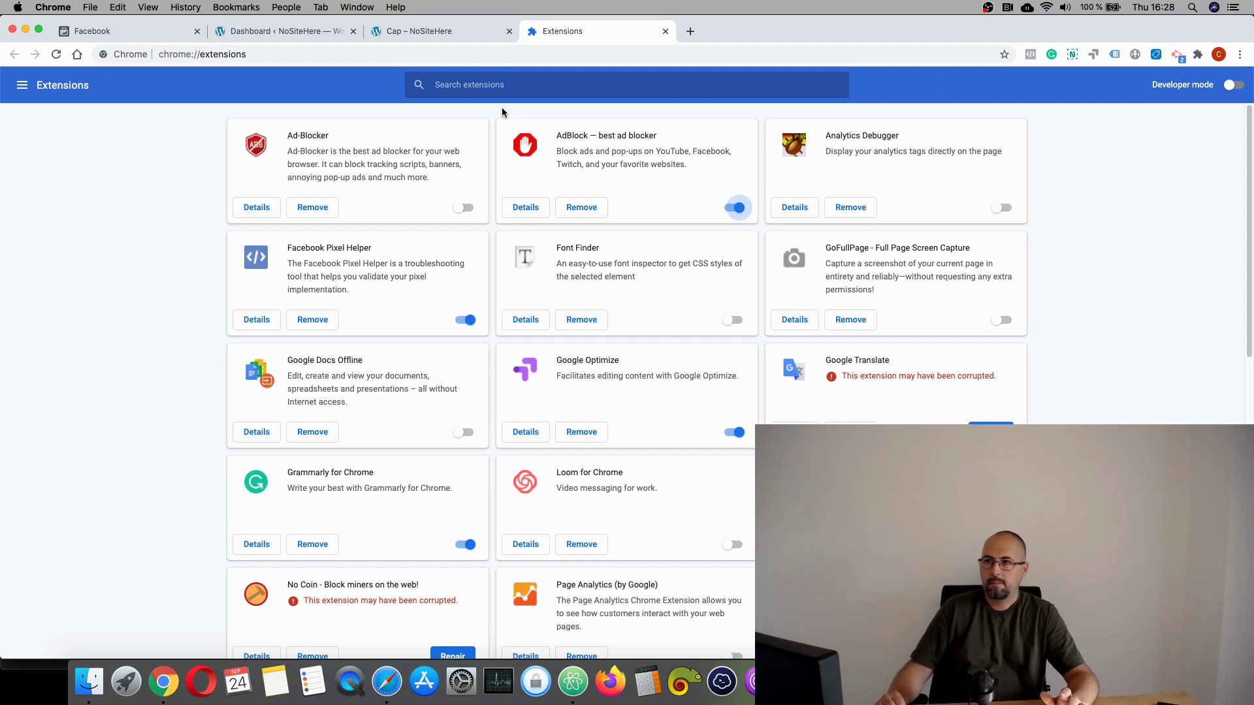
click(423, 33)
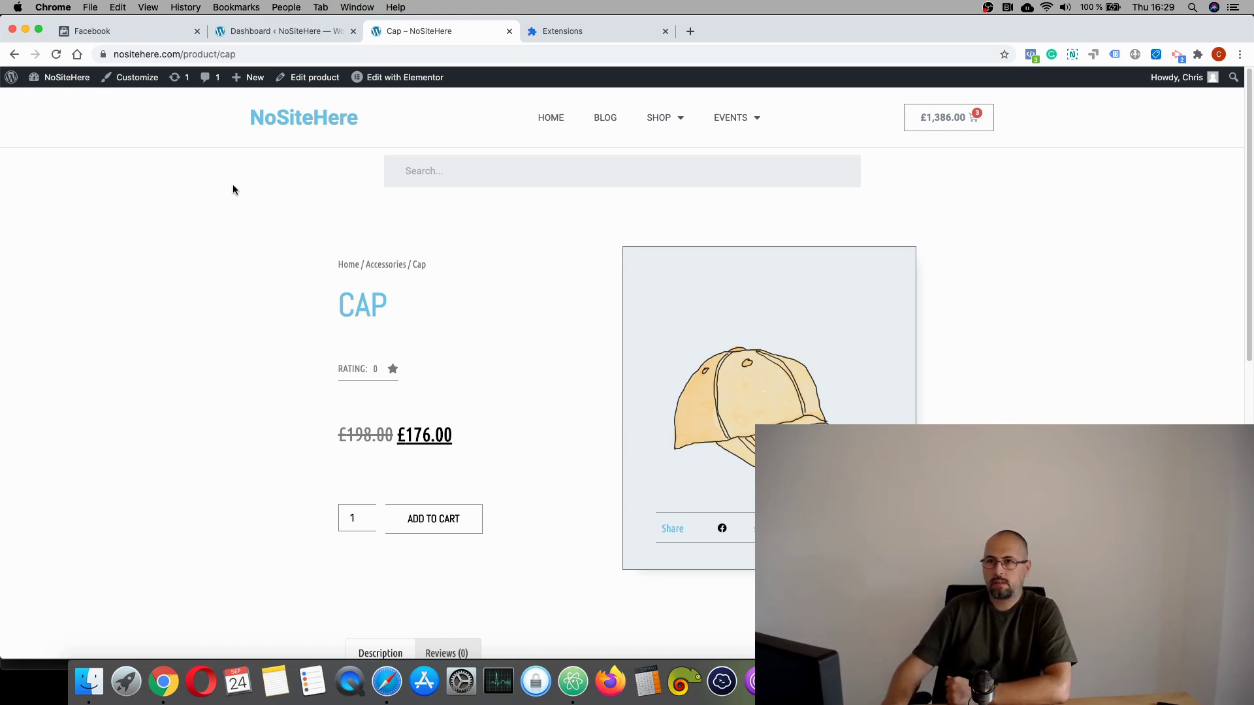
Step: Open PixelYourSite from the admin sidebar and toggle the Conversion API checkbox off and back on
click(281, 31)
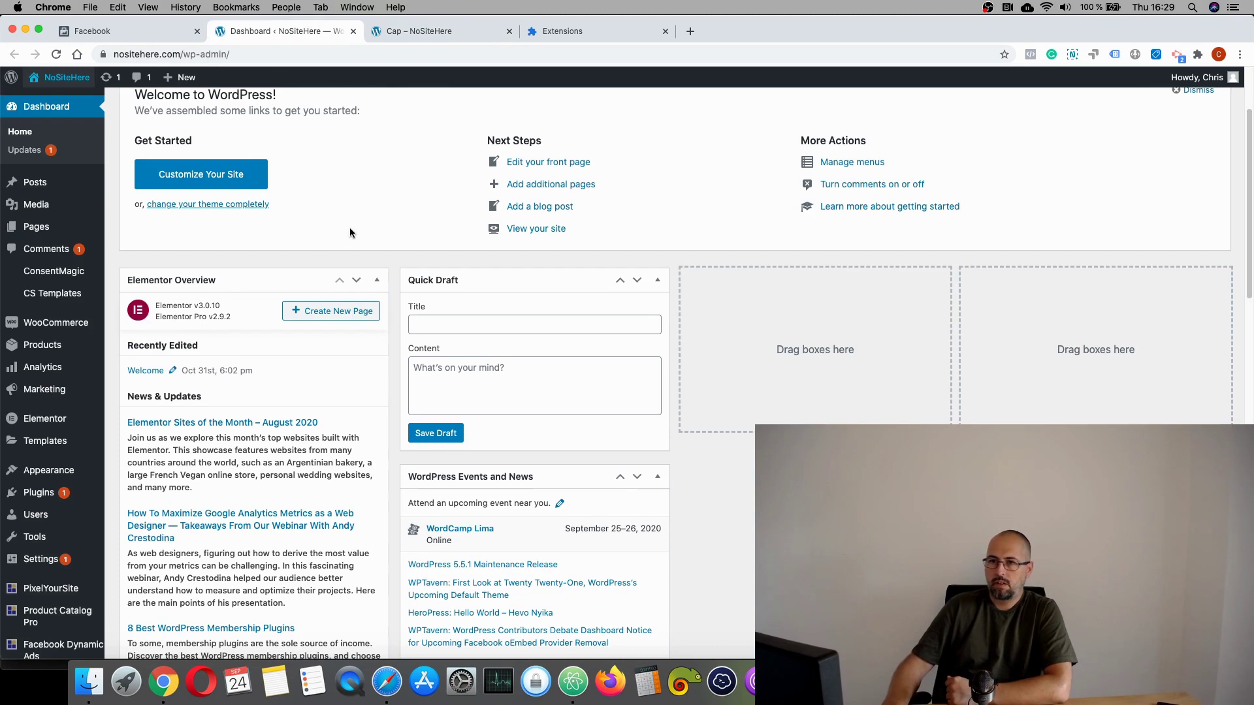
scroll(350, 228, down, 5)
click(44, 508)
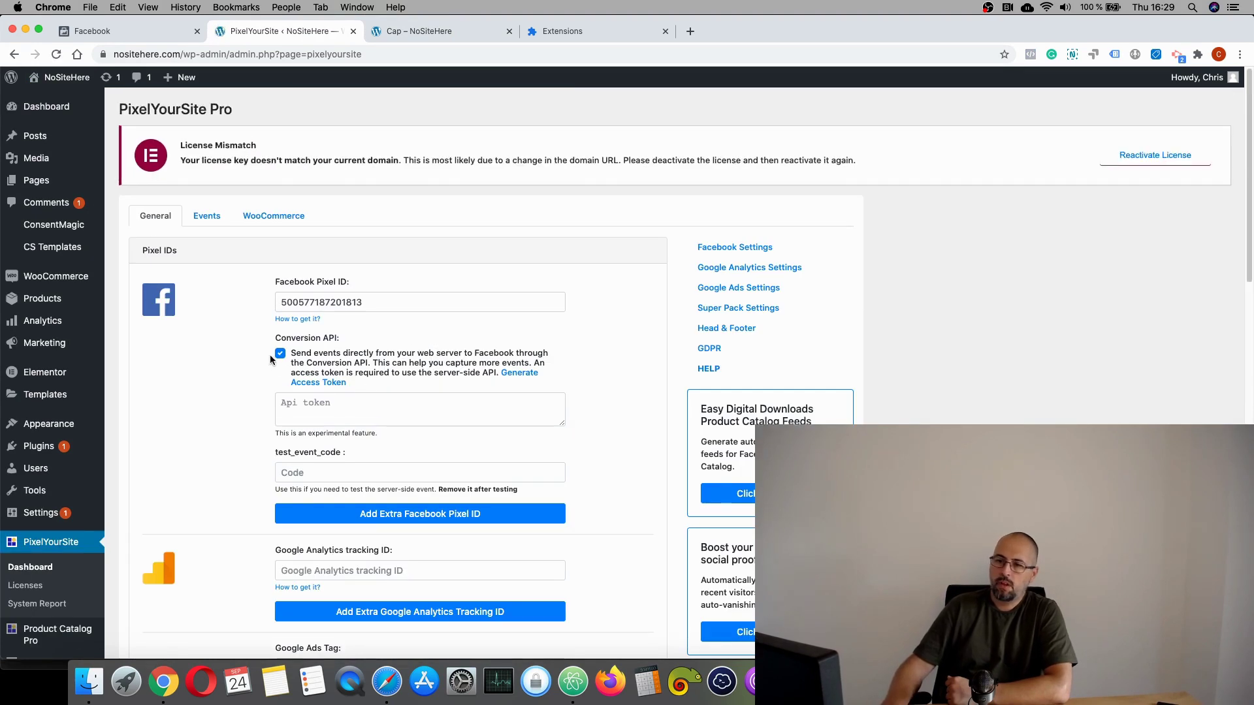
click(279, 354)
click(280, 356)
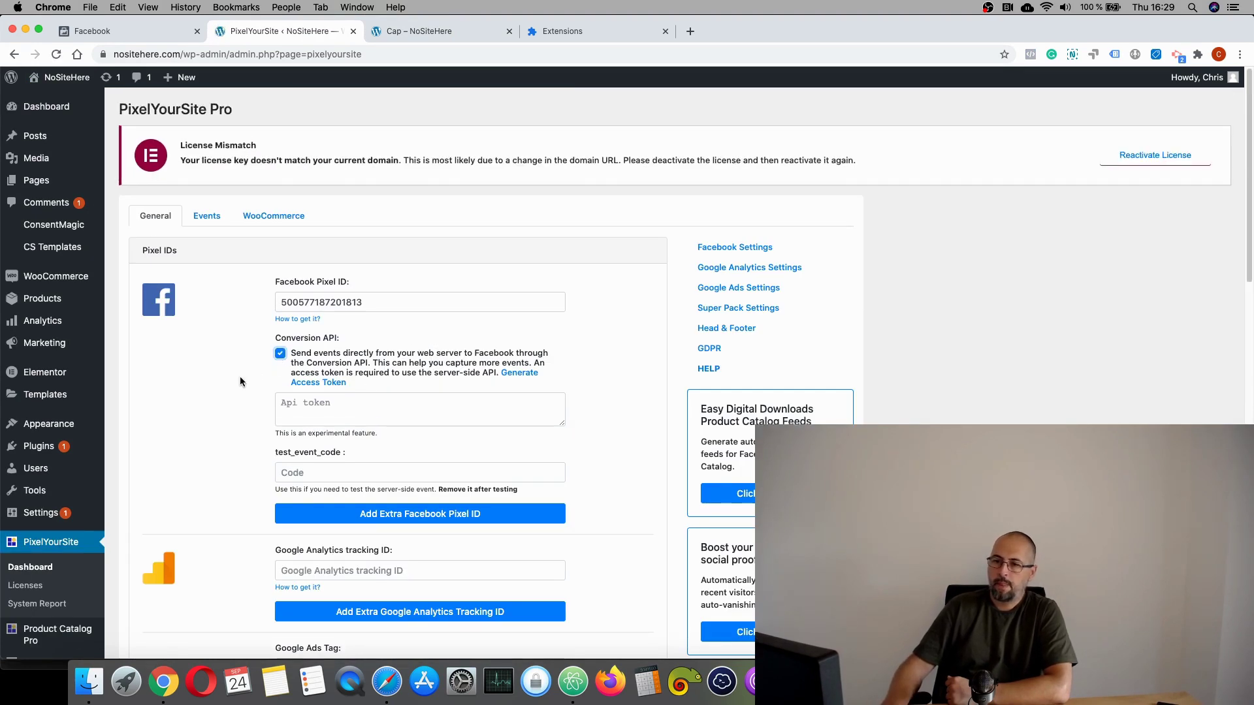
scroll(240, 379, down, 2)
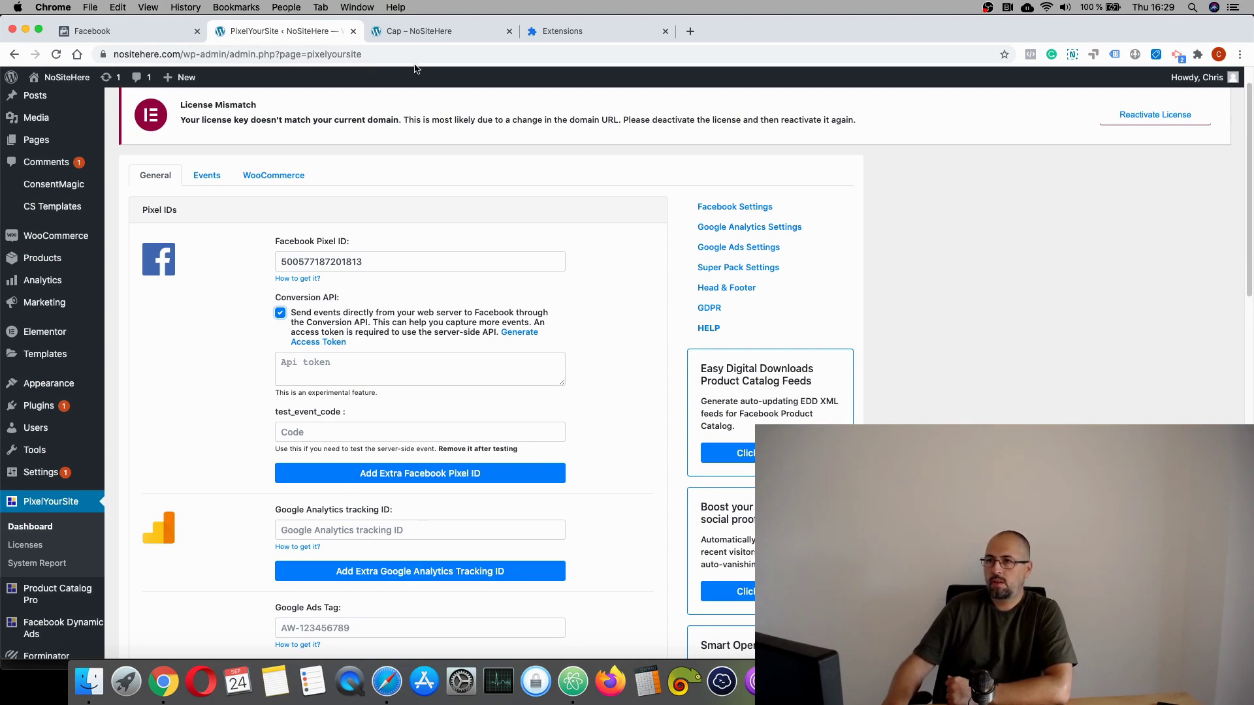
Step: Open the pixel's Settings tab in Events Manager and scroll down to Conversions API
click(136, 34)
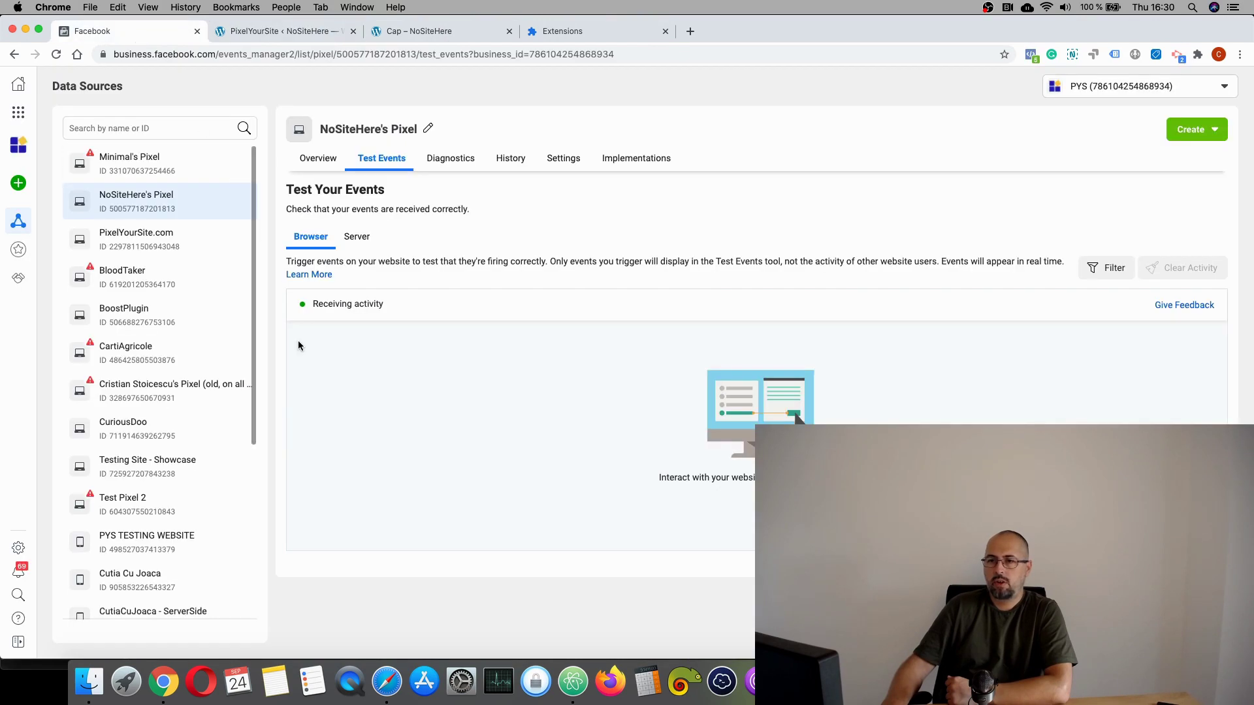
click(18, 112)
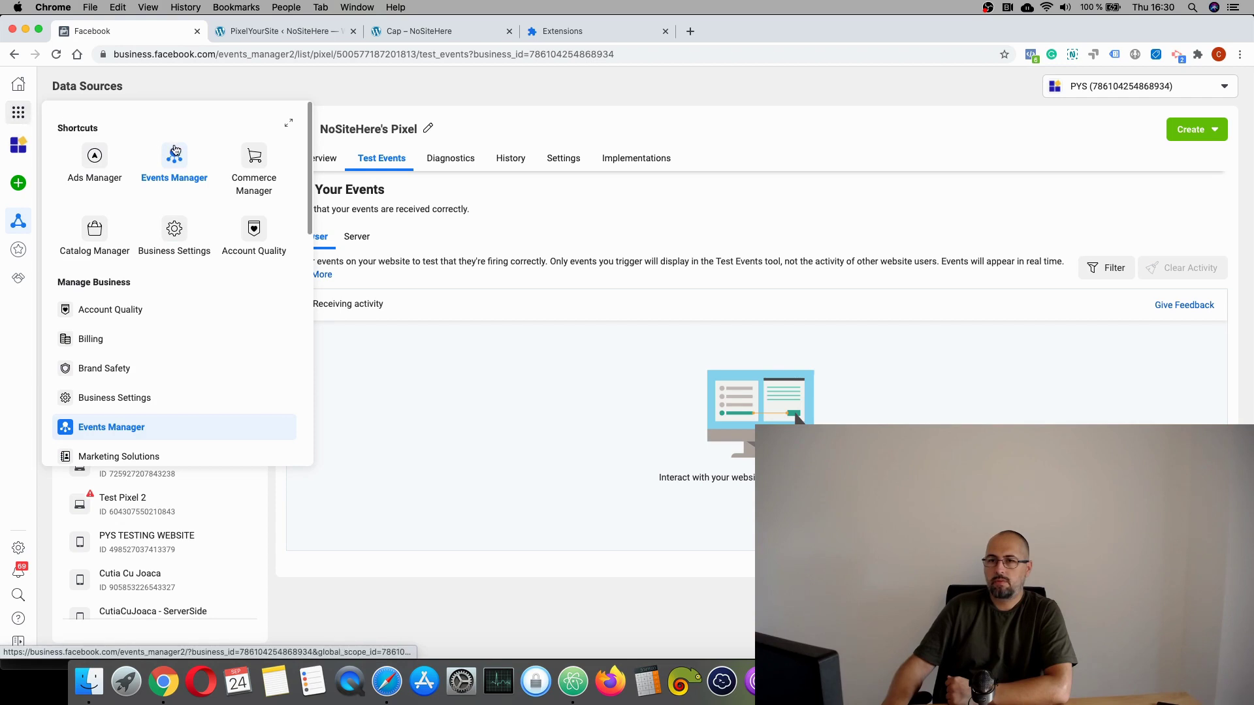
click(504, 300)
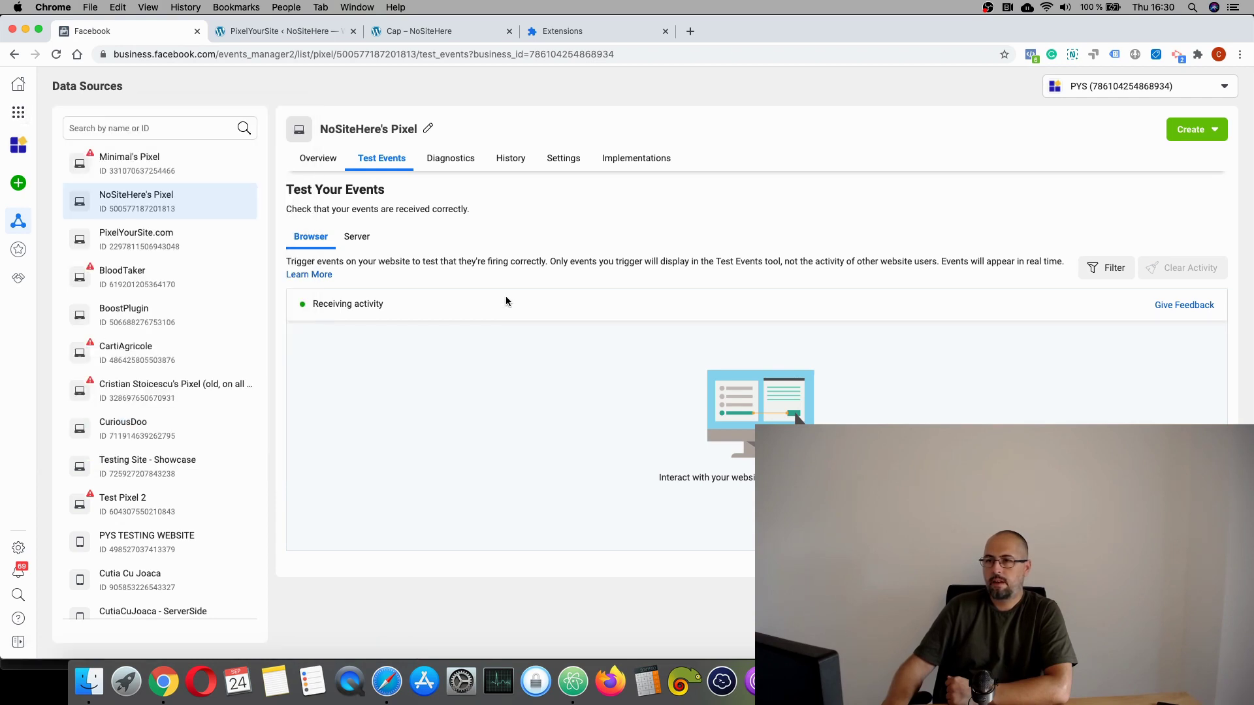
click(559, 165)
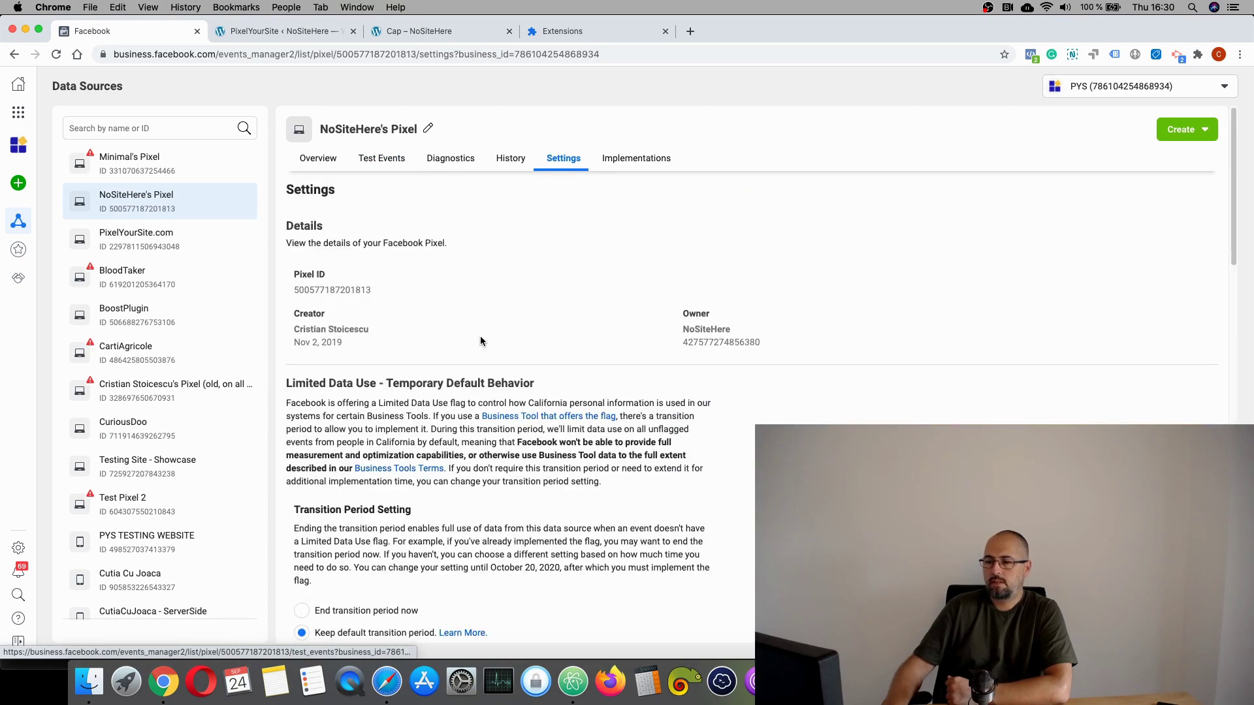
scroll(481, 340, down, 2)
scroll(481, 340, down, 10)
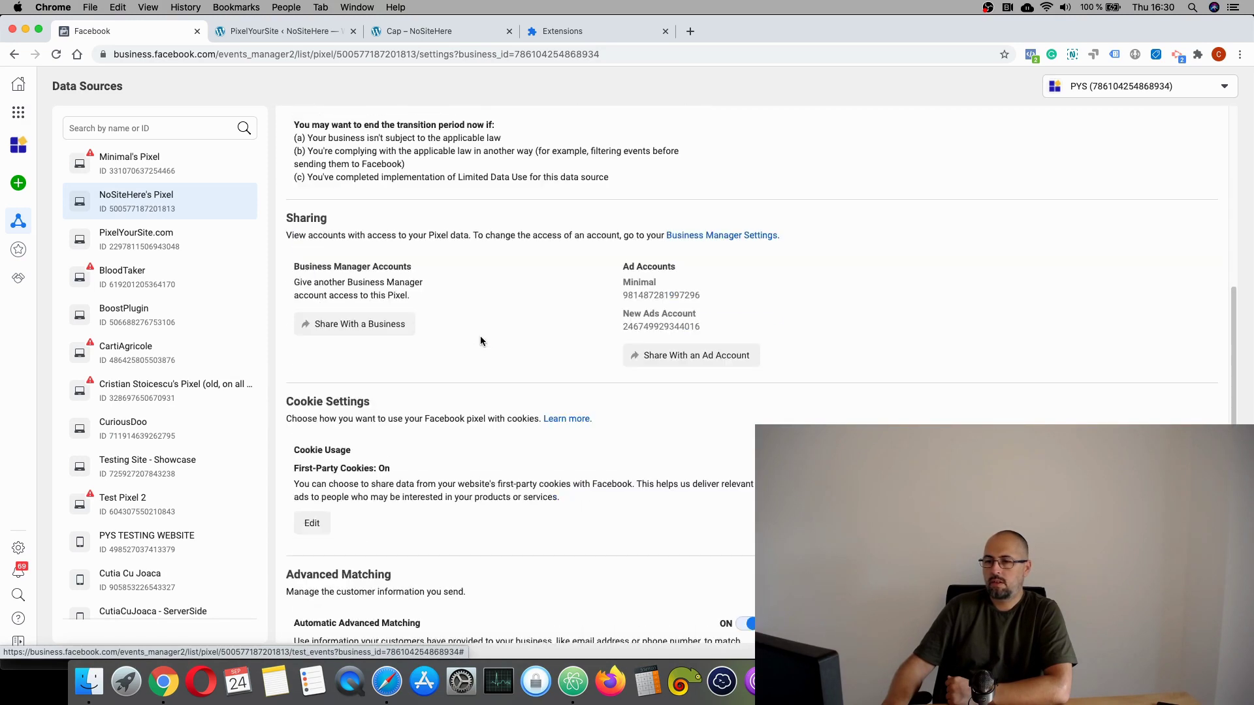
scroll(480, 340, down, 5)
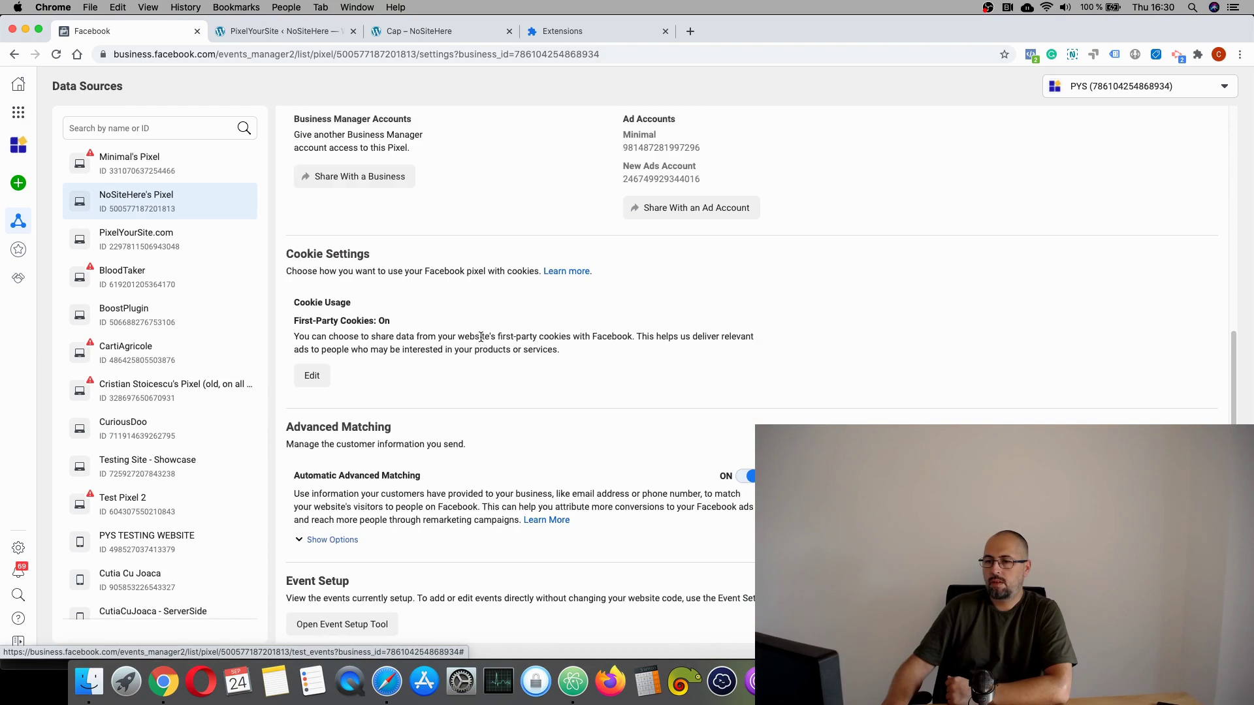
scroll(480, 336, down, 2)
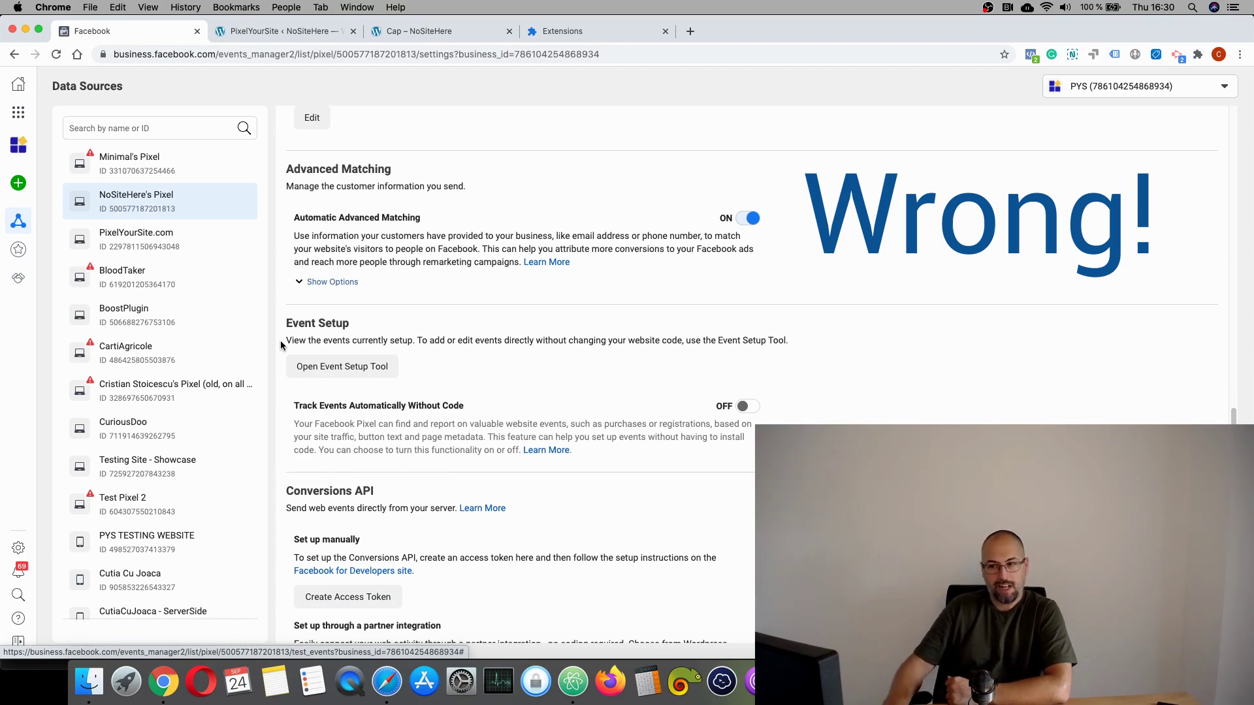
scroll(281, 345, down, 1)
scroll(281, 345, down, 2)
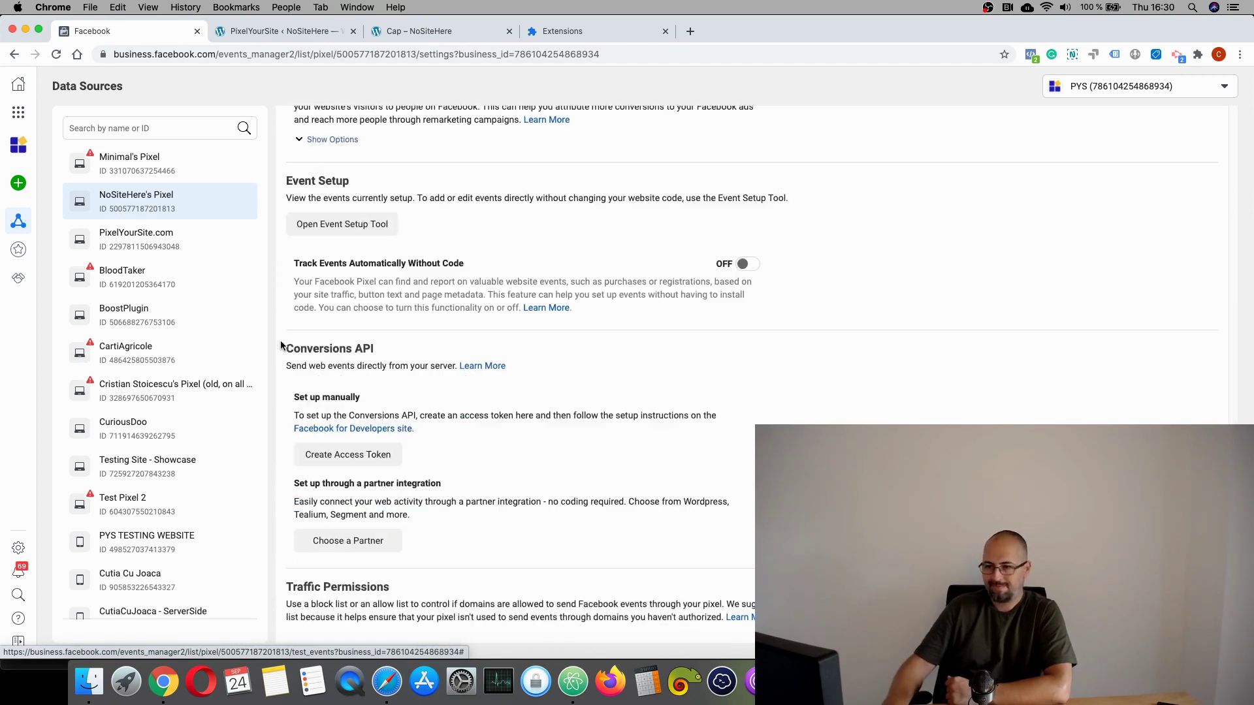
Step: Begin Create Access Token setup, keeping NoSiteHere's Pixel selected, through to token generation
click(371, 456)
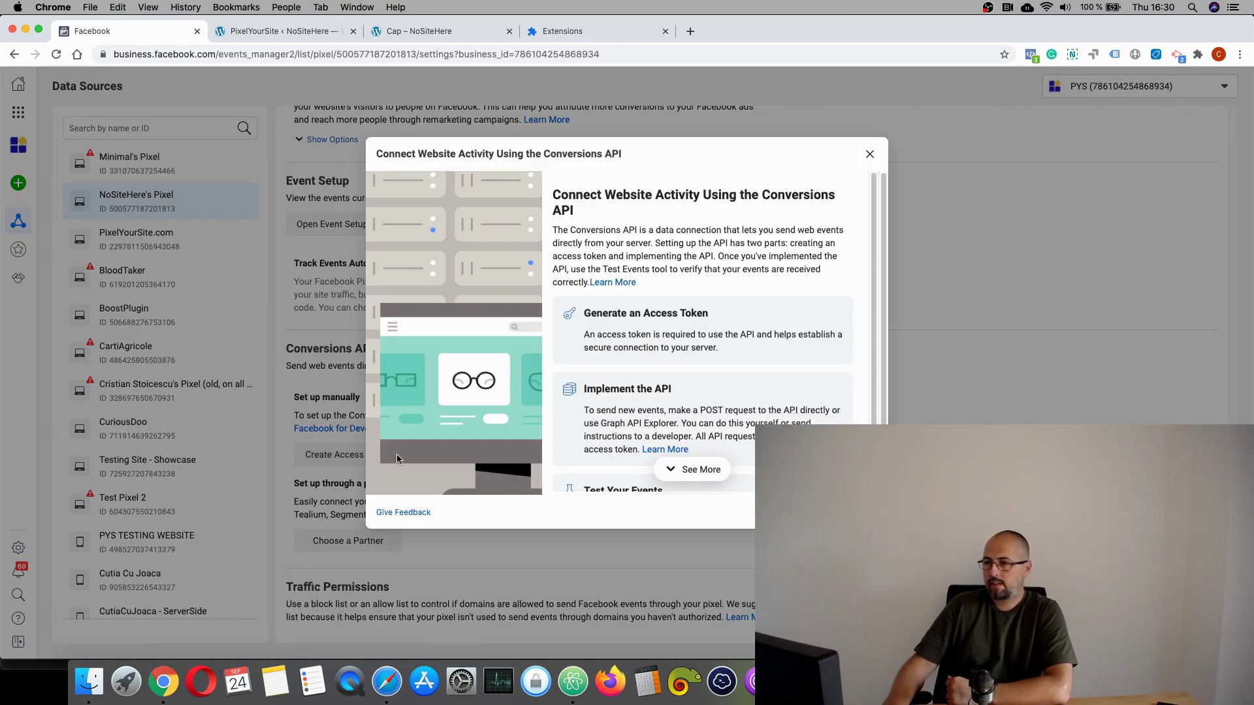
click(850, 512)
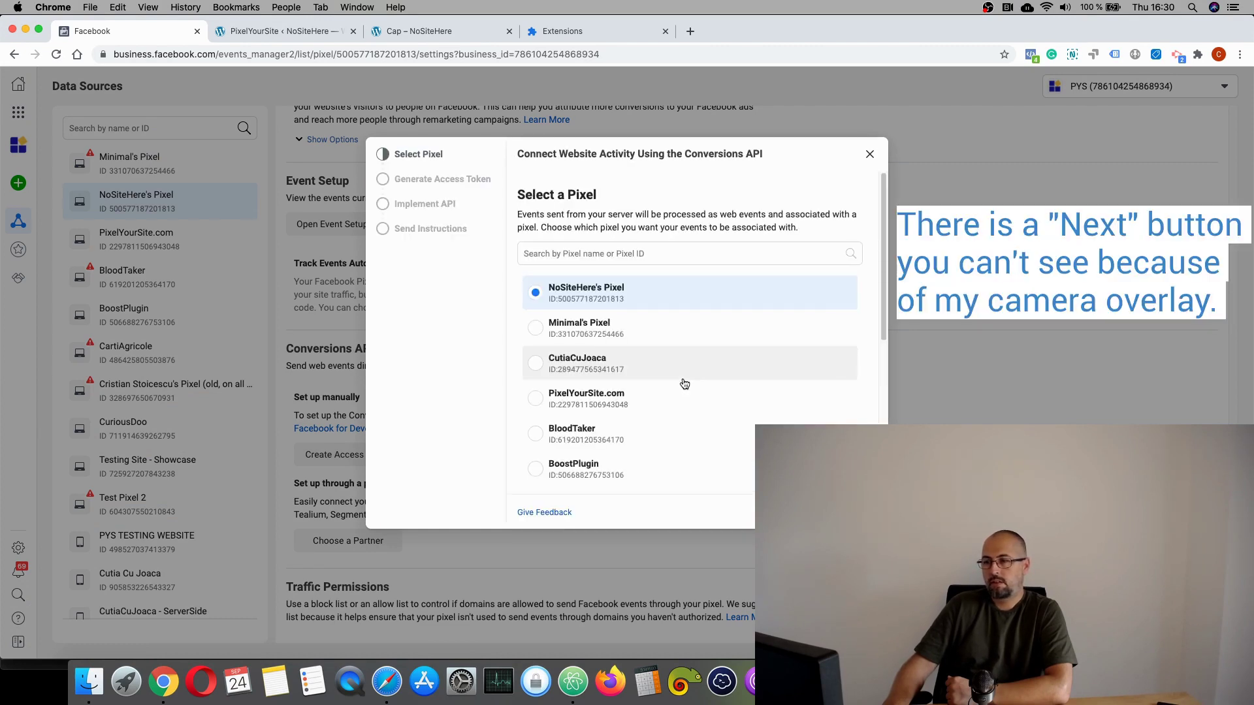
click(849, 512)
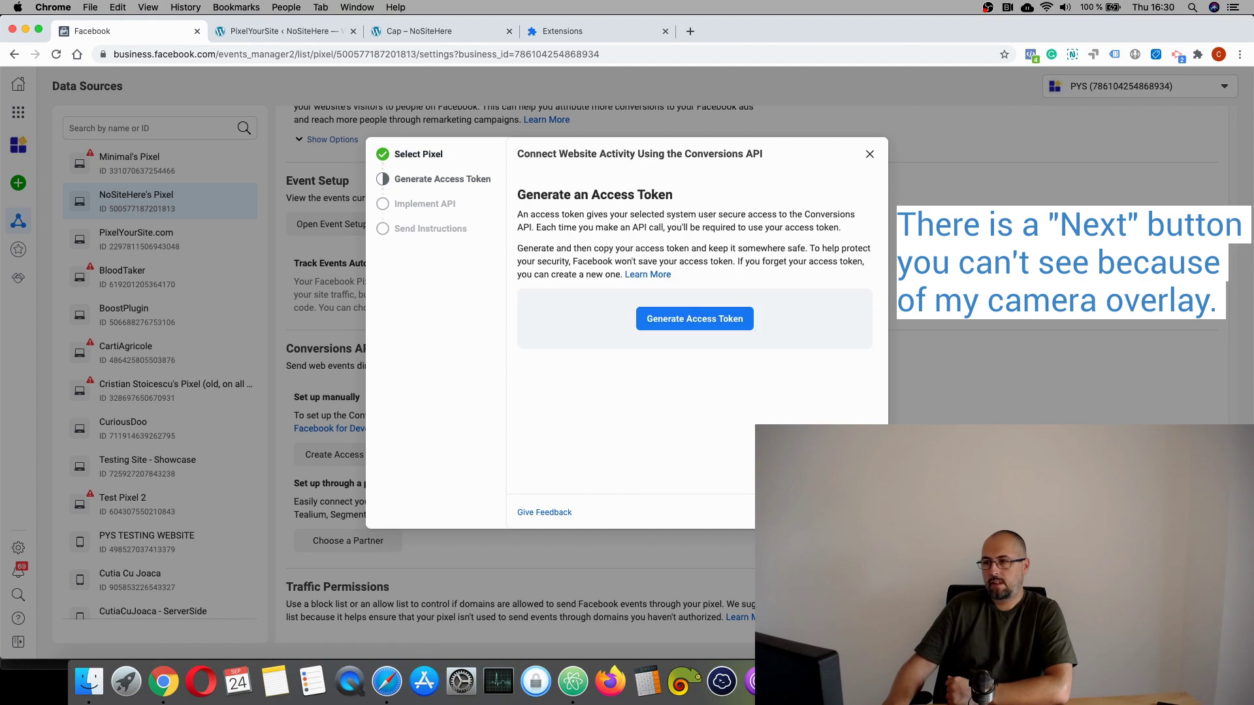
Step: Generate the access token, copy it to the clipboard, then dismiss the setup dialog with Esc
click(716, 324)
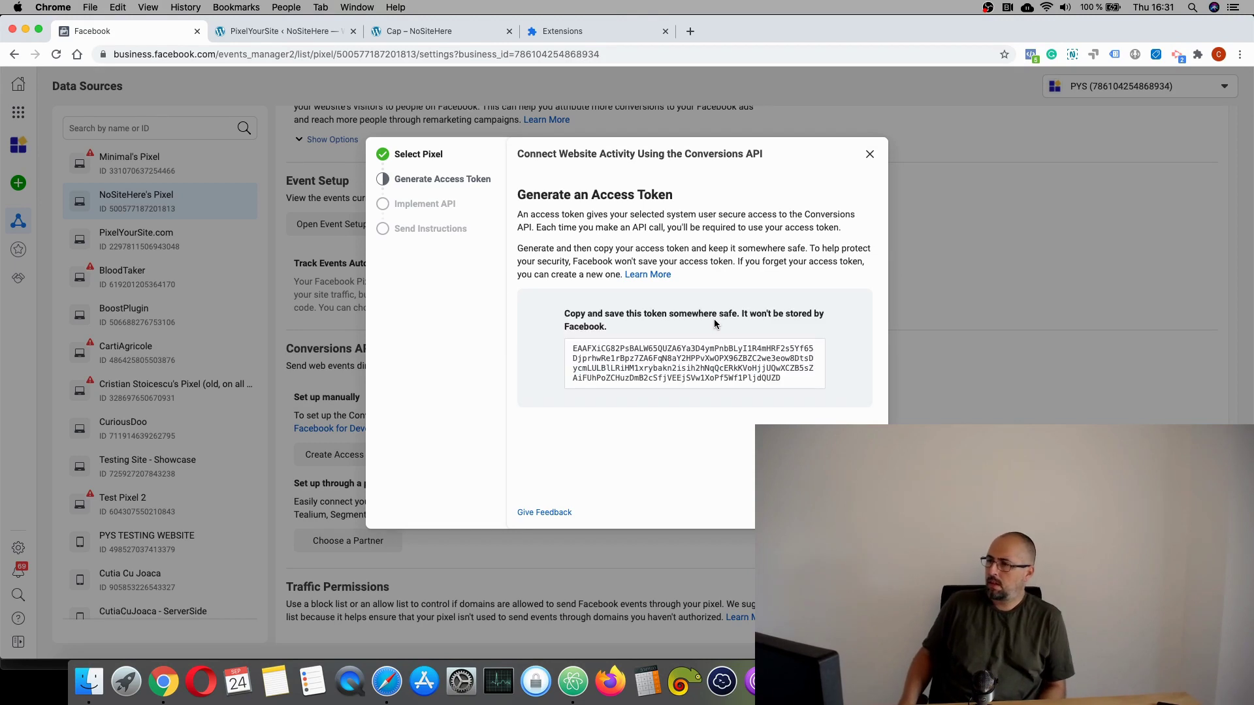
click(712, 368)
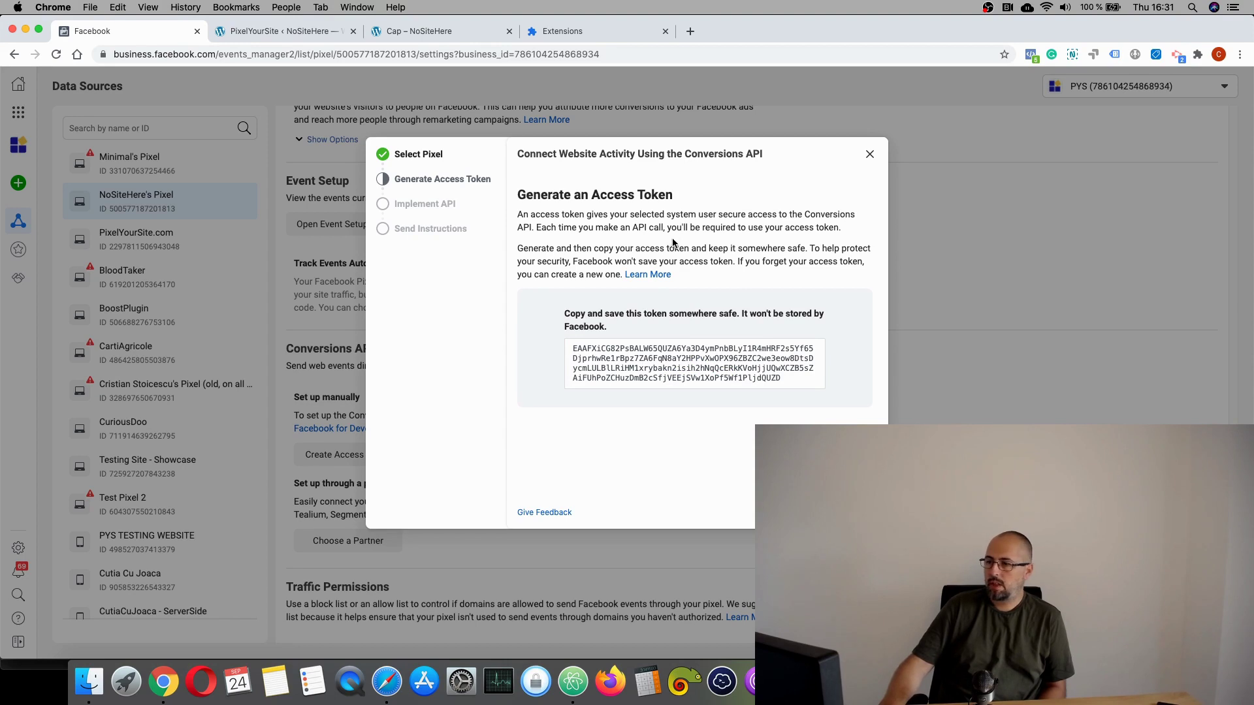
click(855, 512)
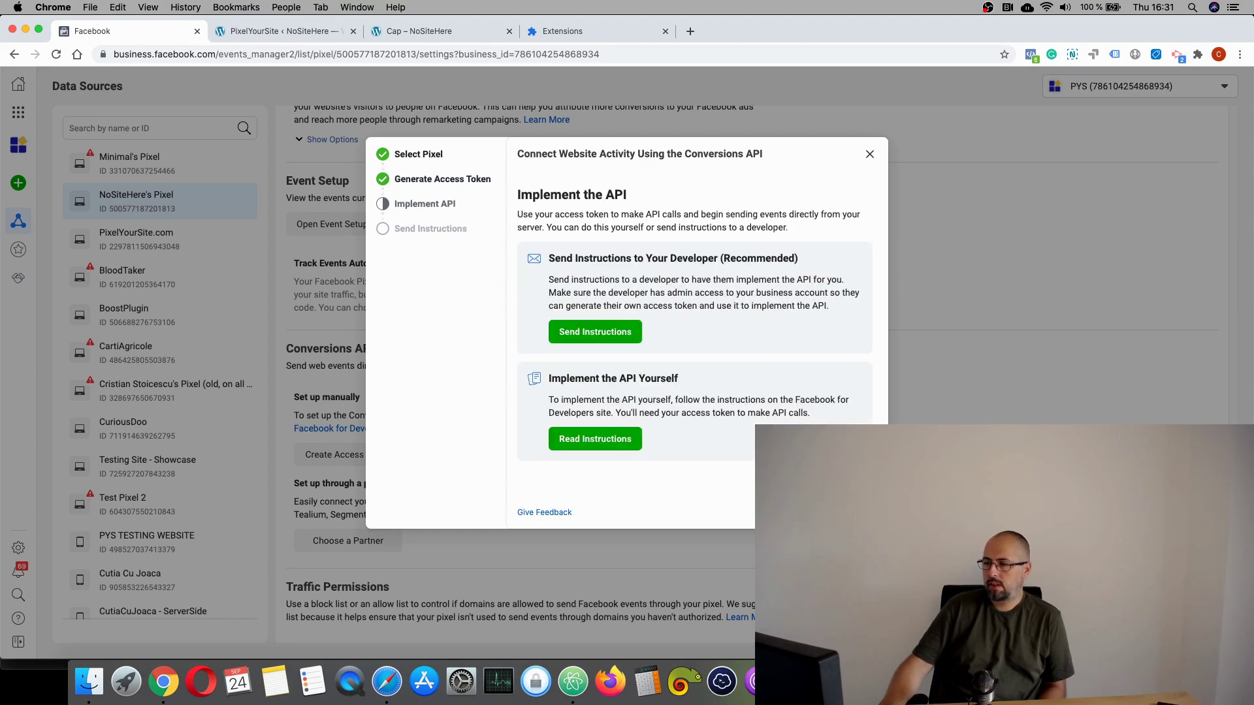
key(Escape)
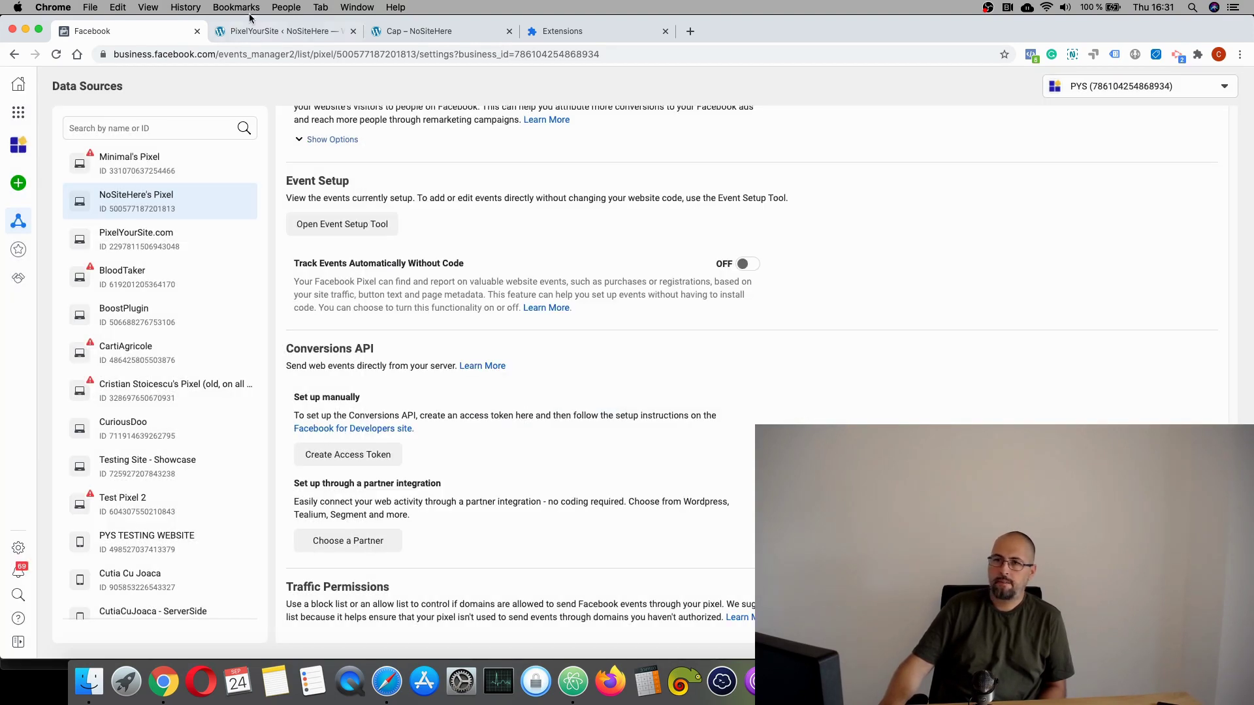
Step: Paste the copied Facebook token into PixelYourSite's Api token field and save the settings
click(252, 31)
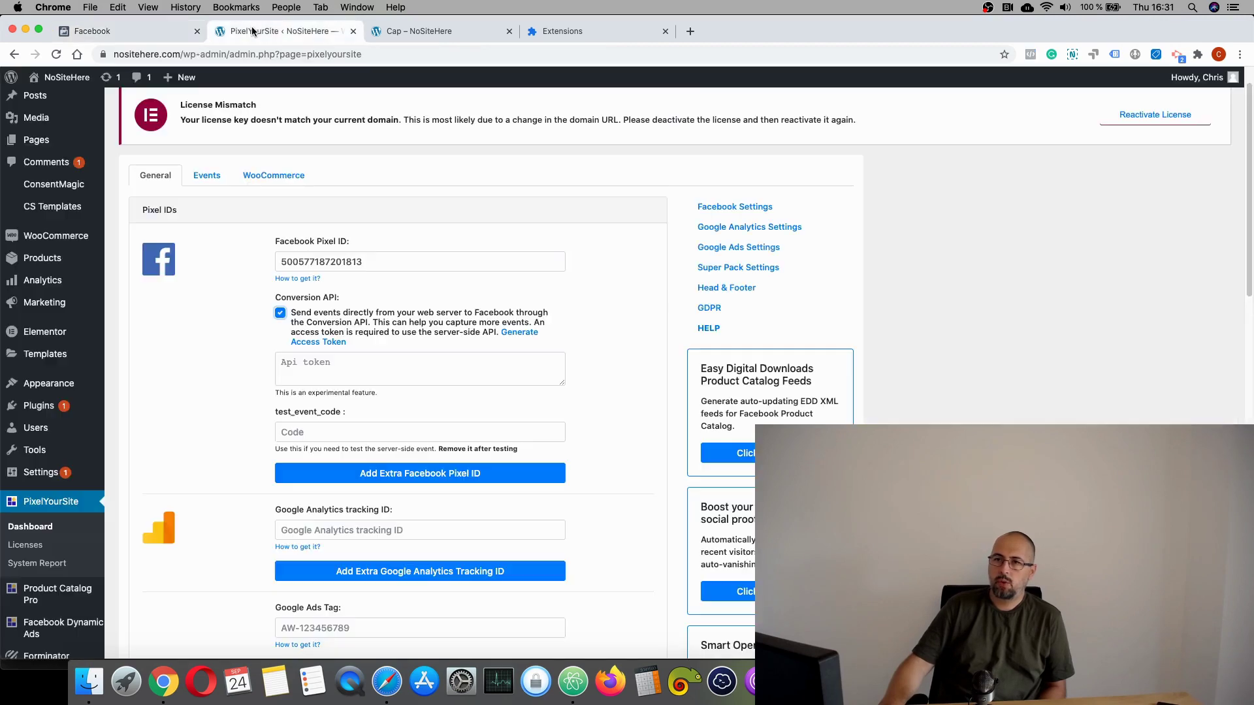
click(400, 368)
right_click(399, 369)
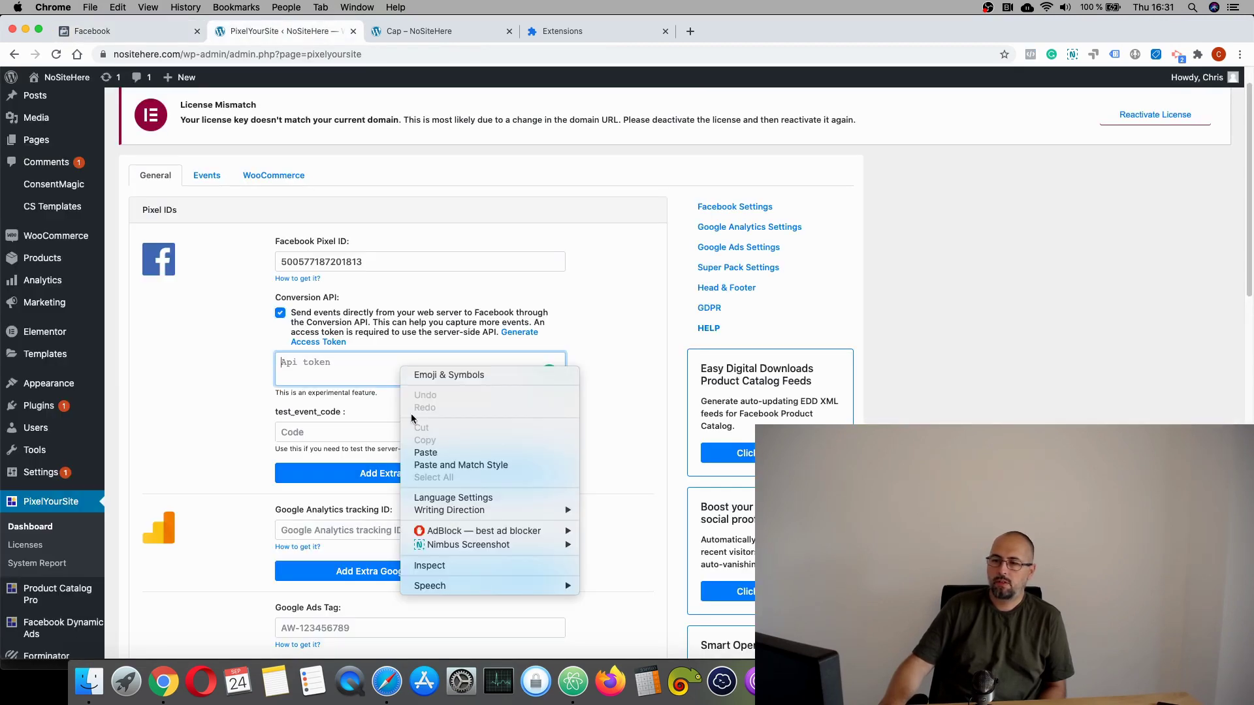
click(430, 452)
click(601, 361)
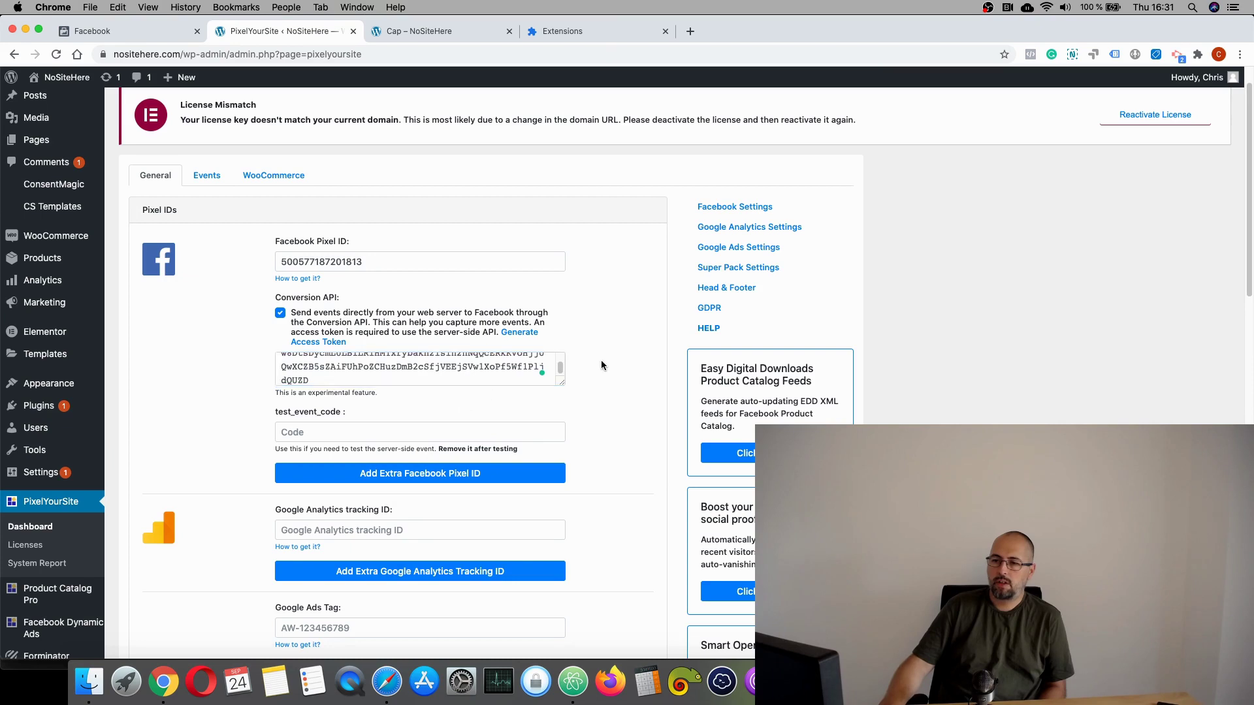
scroll(601, 359, down, 15)
click(394, 591)
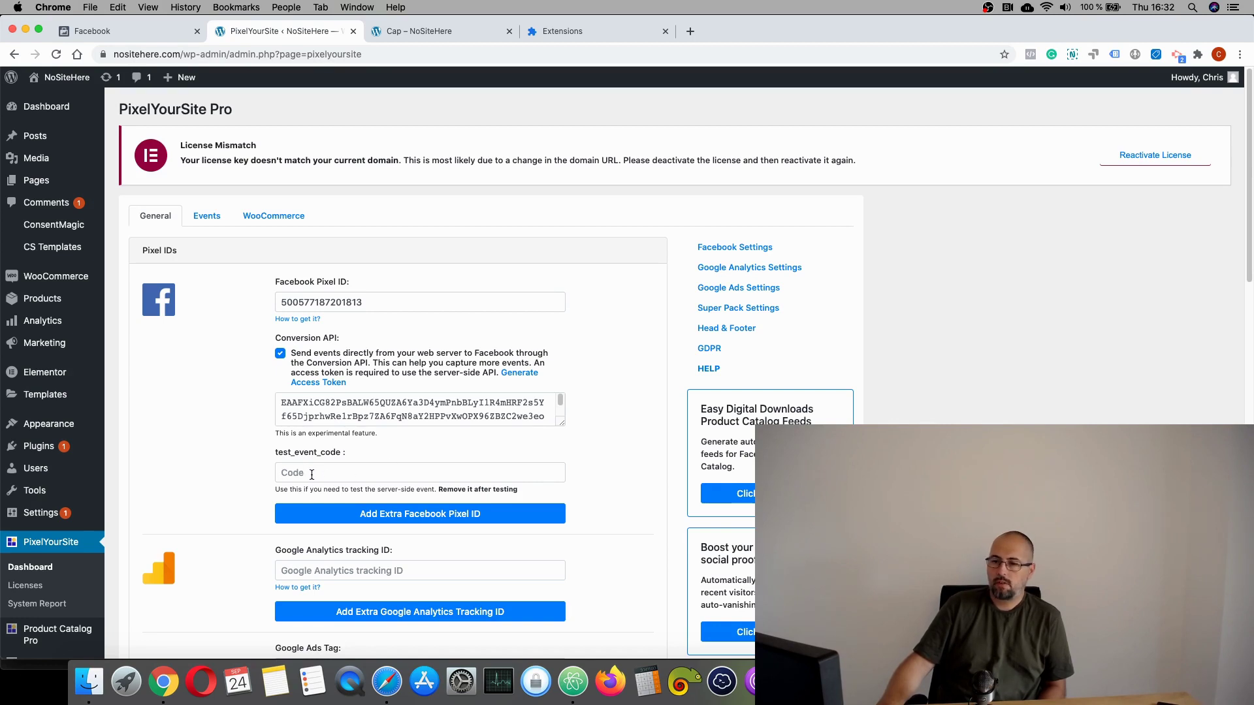
Step: Open Test Events on the Server tab and copy the TEST event code
click(446, 34)
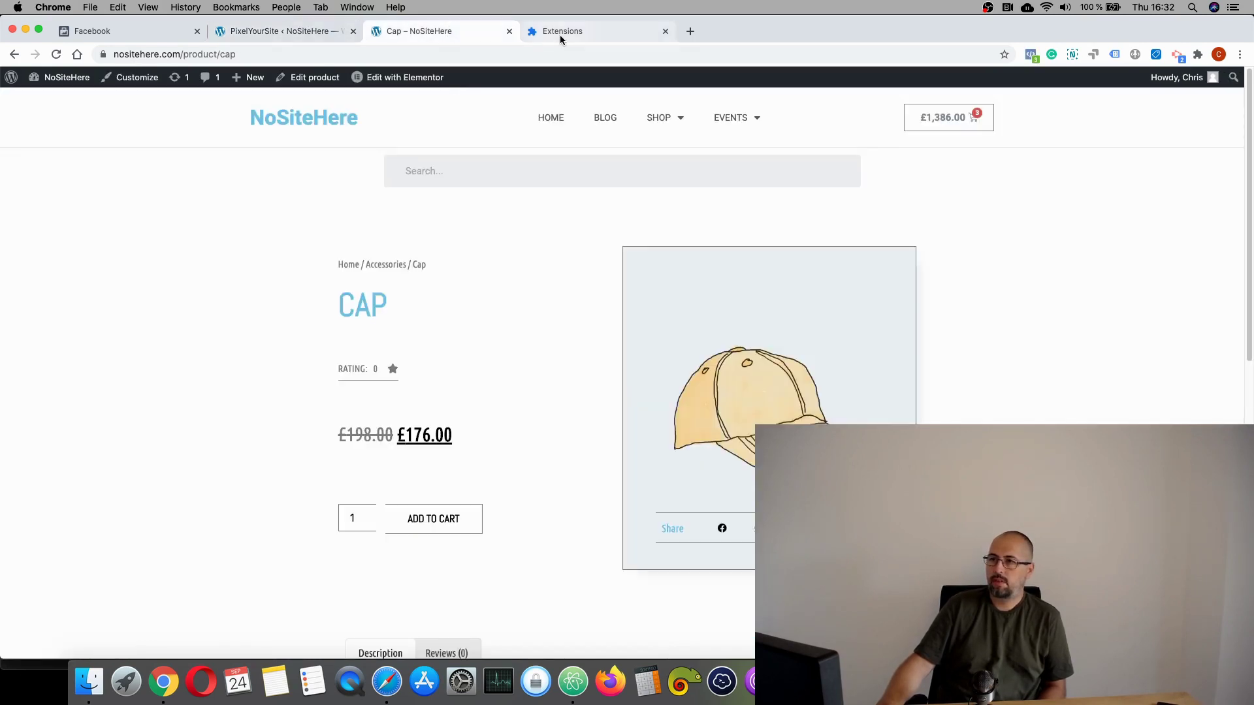
click(140, 36)
scroll(464, 213, up, 10)
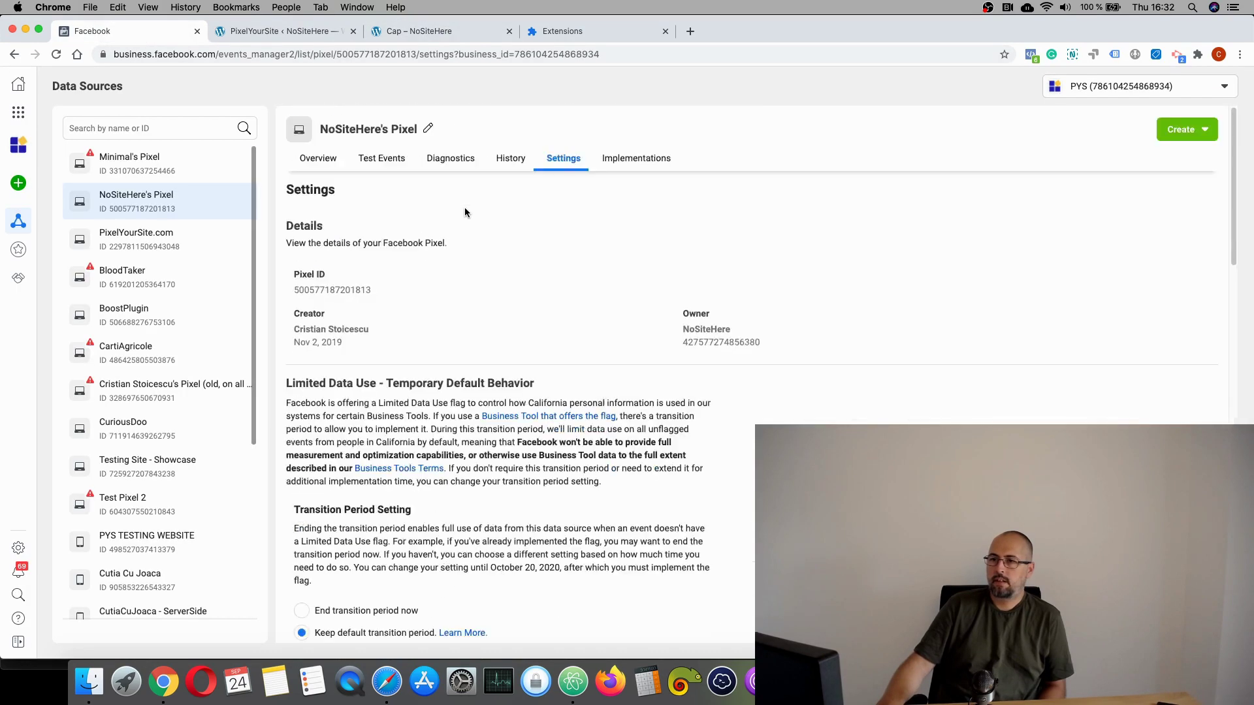
click(380, 159)
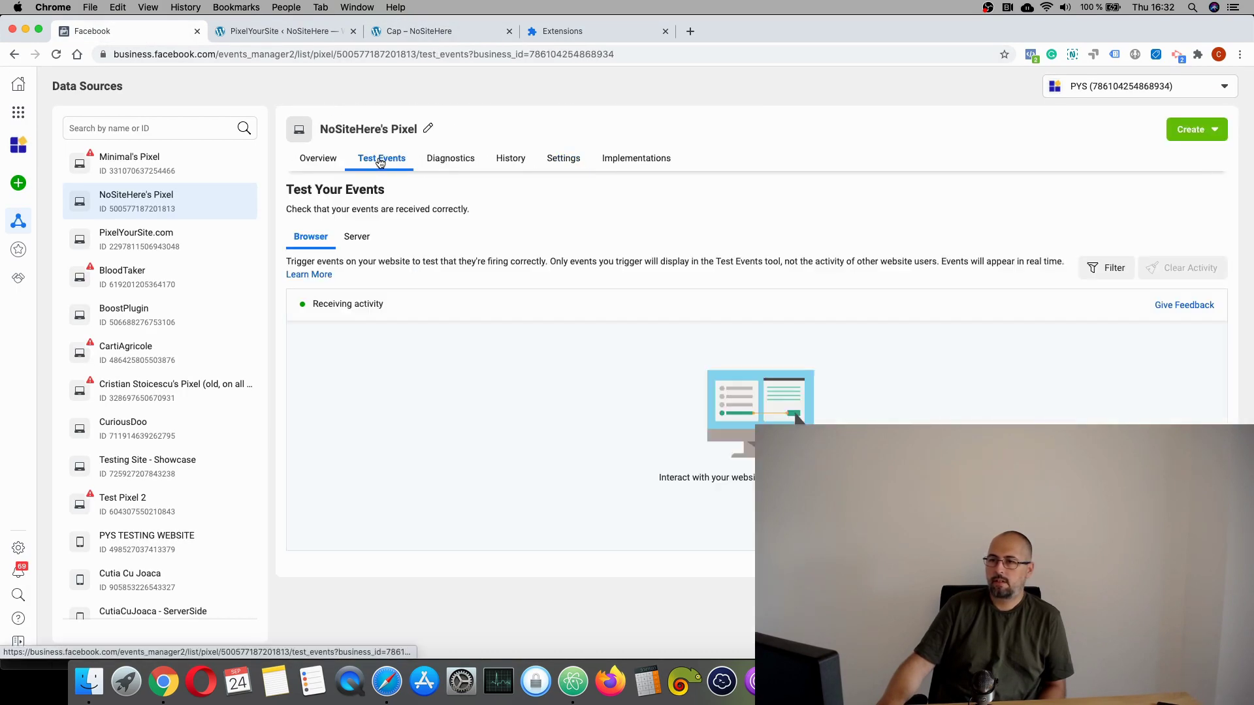
click(354, 246)
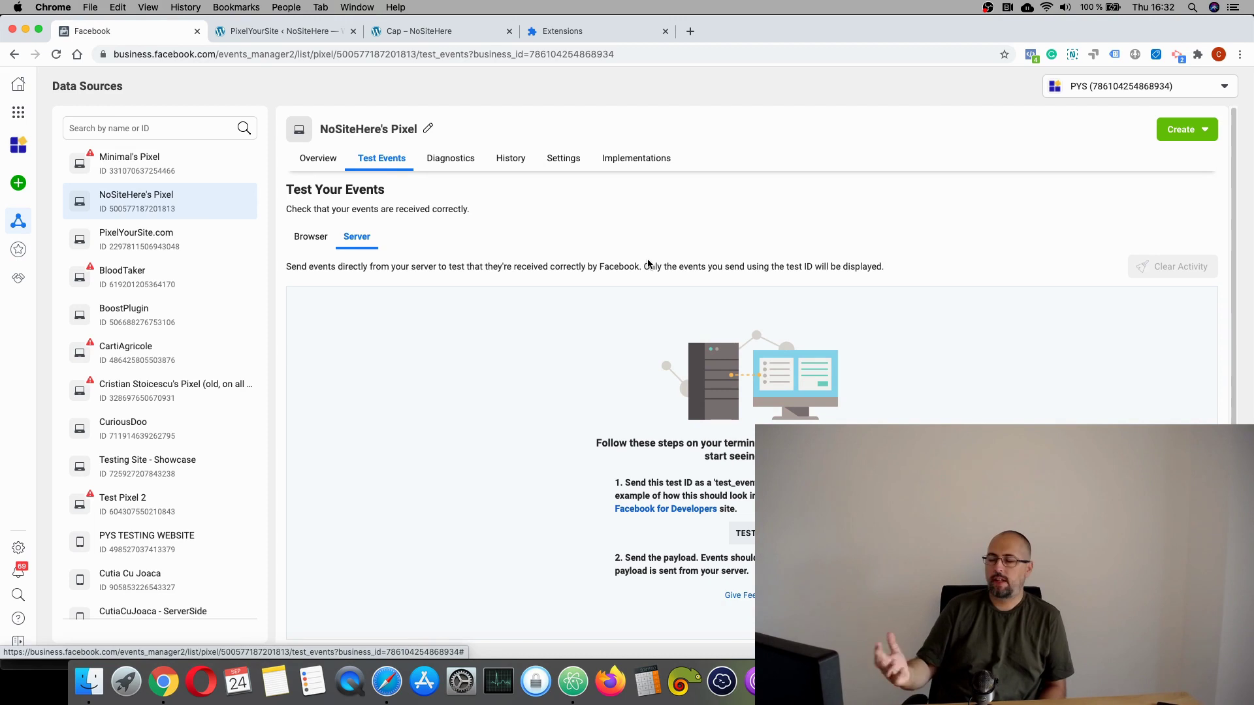
scroll(543, 429, down, 2)
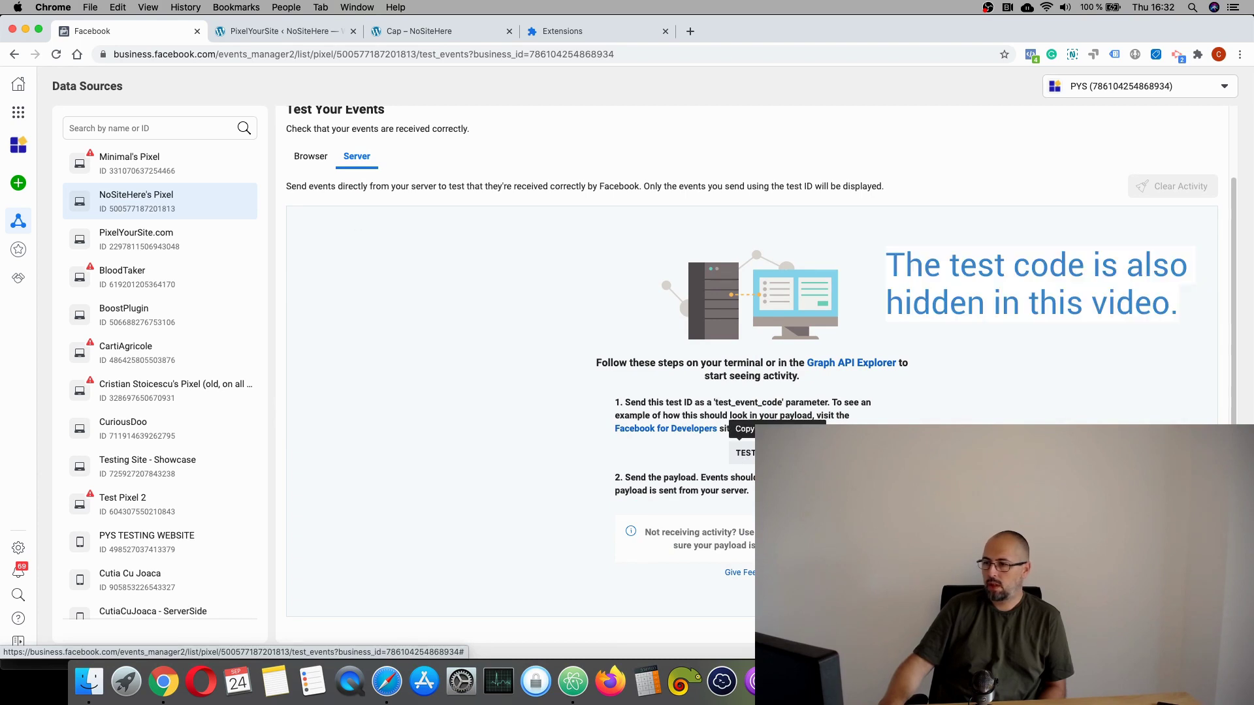
click(744, 452)
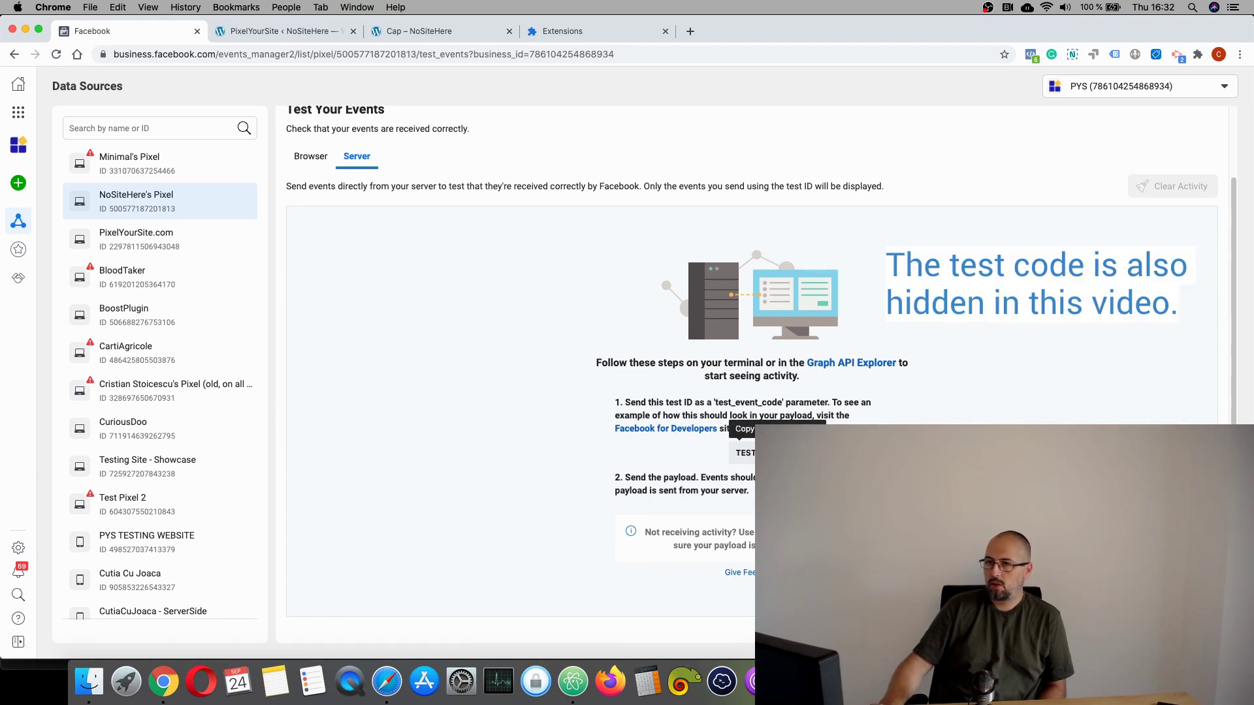
Step: Paste the test event code into the test_event_code field and save the PixelYourSite settings
click(291, 34)
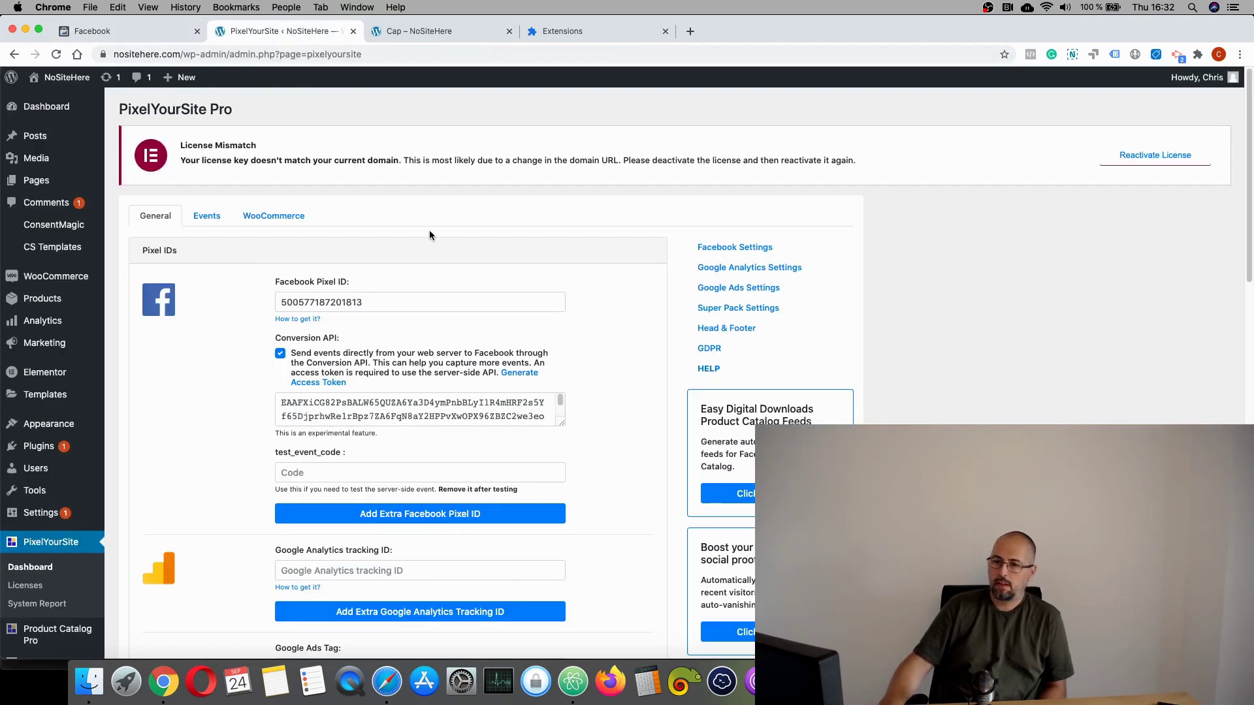
scroll(429, 230, down, 1)
click(342, 451)
right_click(341, 452)
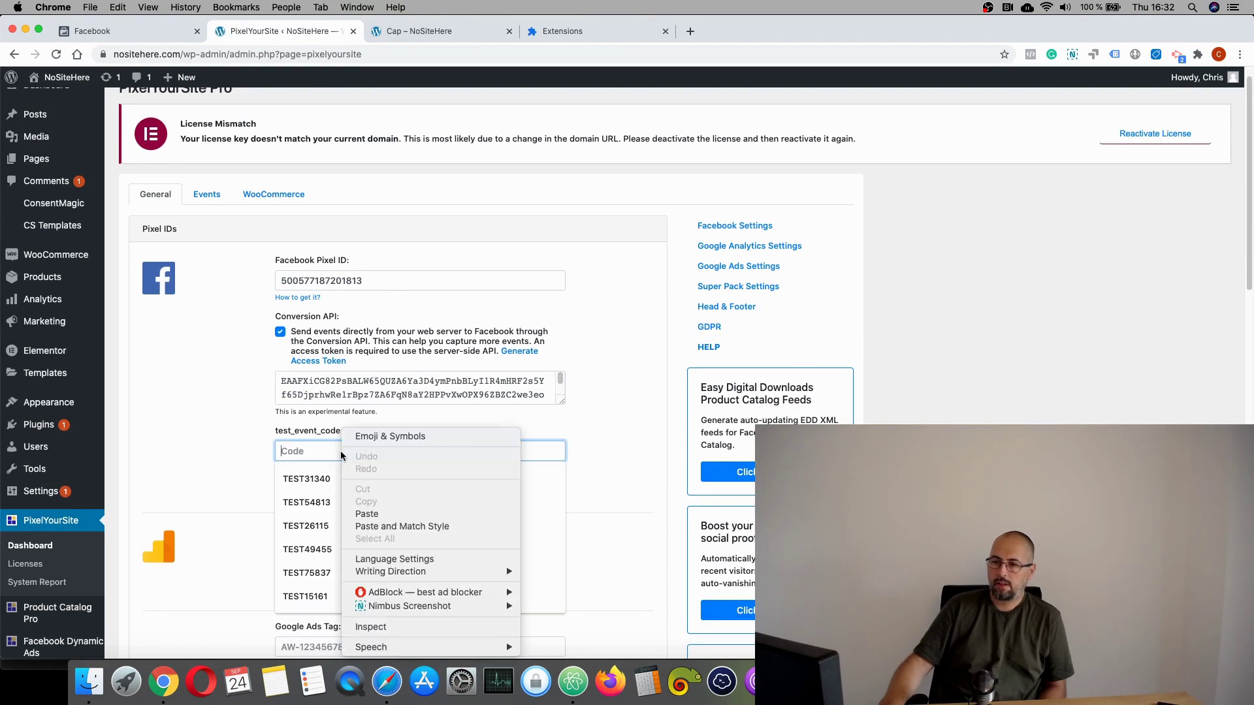
click(371, 513)
scroll(577, 419, down, 15)
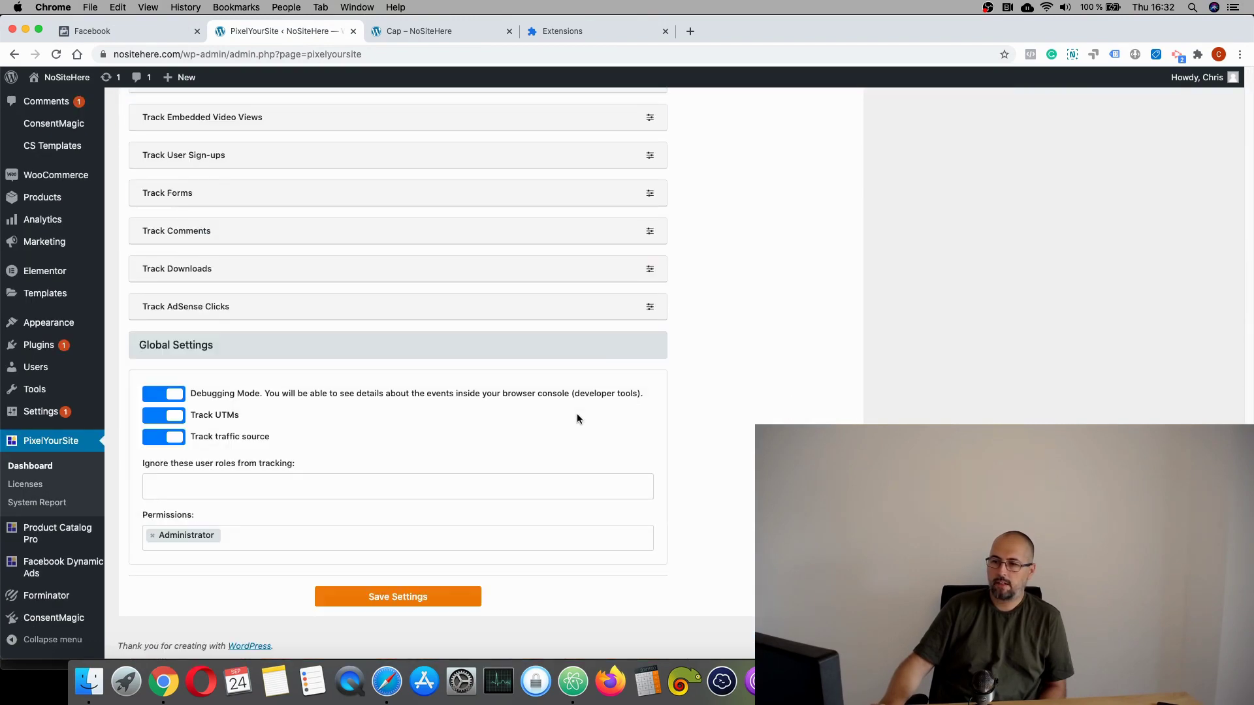
click(388, 598)
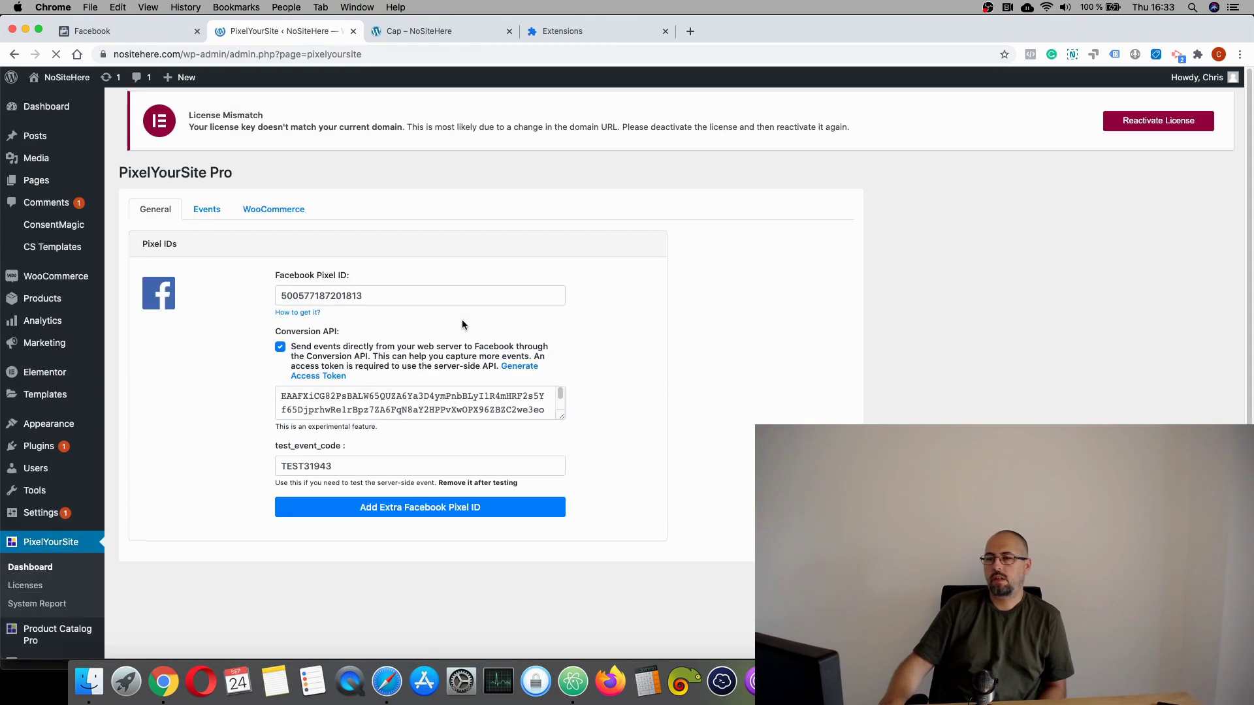
Step: Go from the Cap page to the NoSiteHere home page, then into the shop to the Beanie product
click(424, 32)
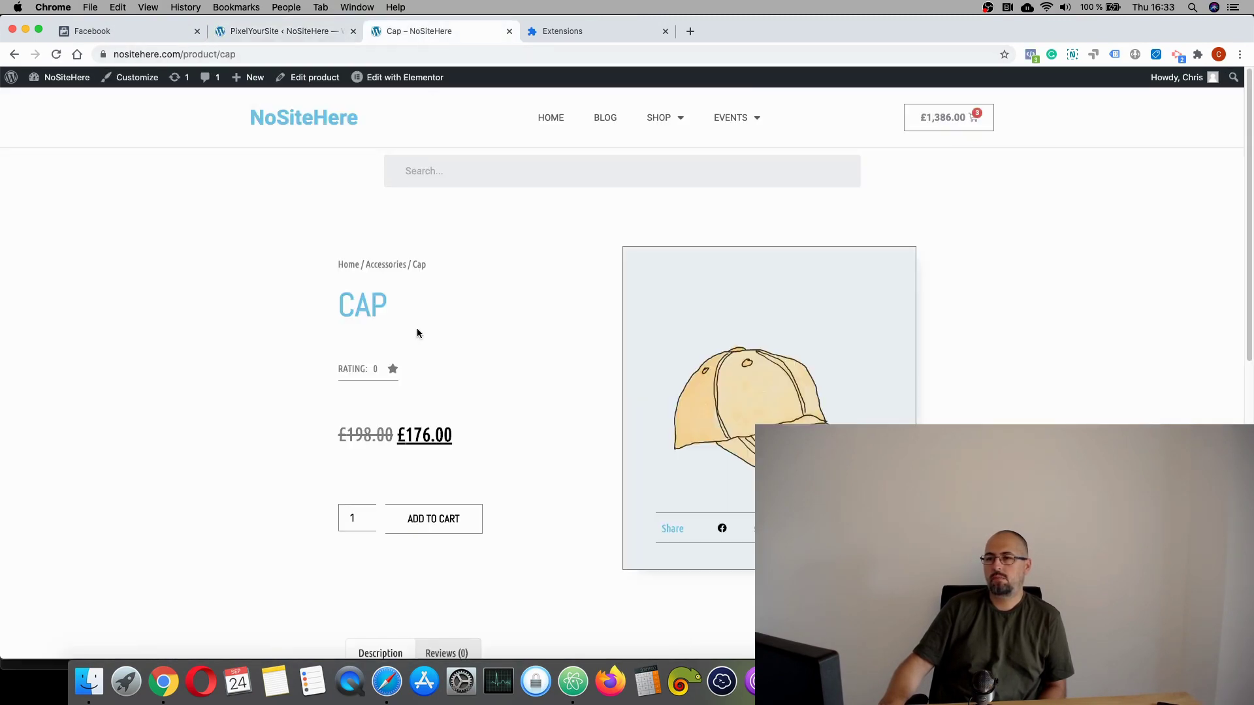
click(285, 117)
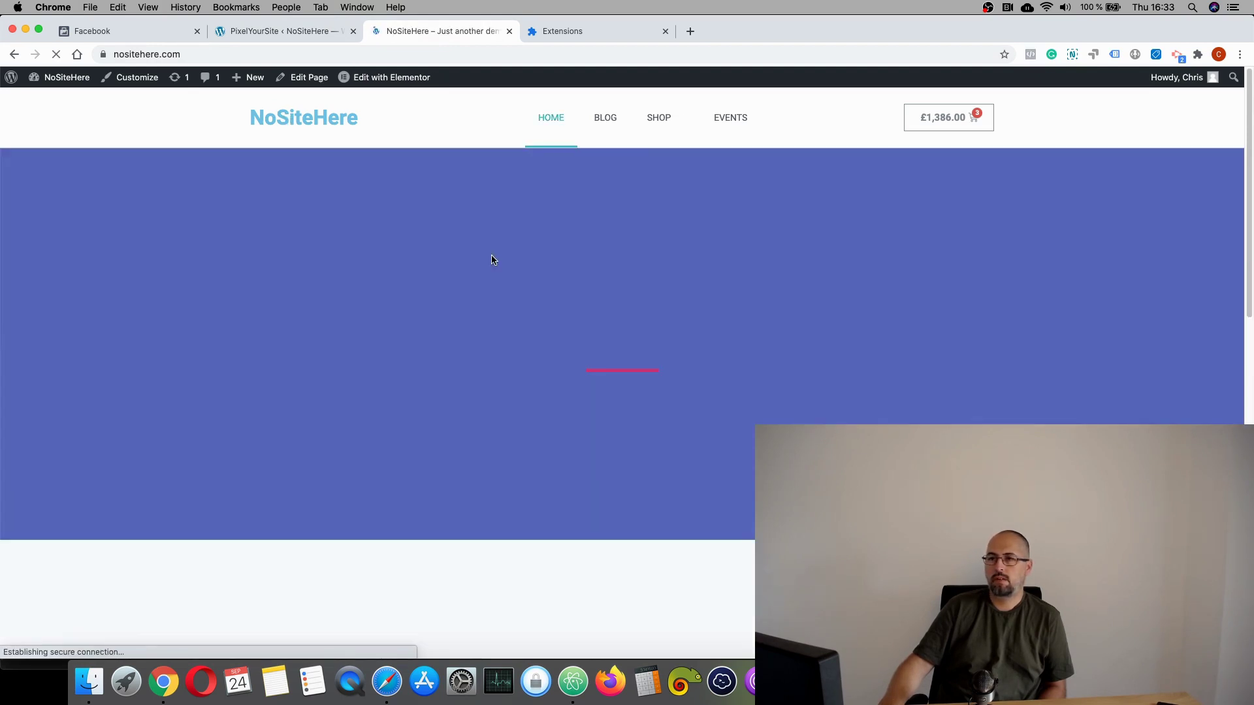
click(656, 117)
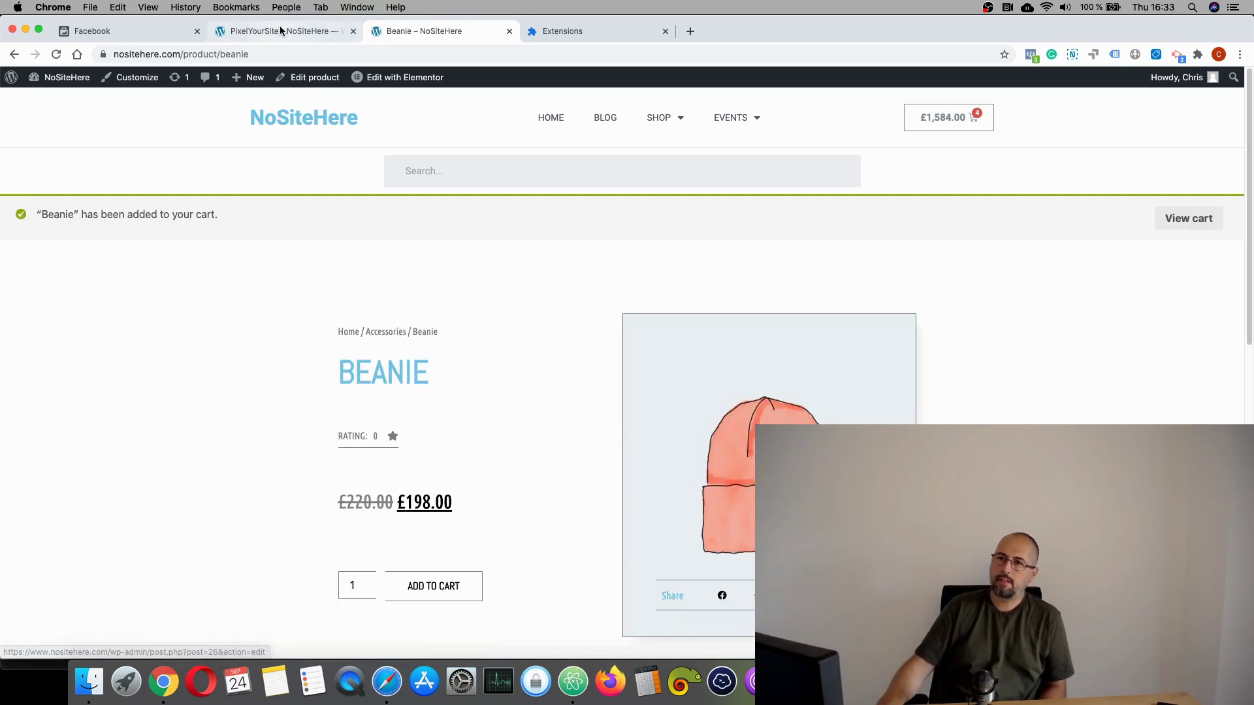
Step: Confirm Add to Cart, View Content and PageView server test events, check Browser events, then go to Chrome extensions
click(114, 30)
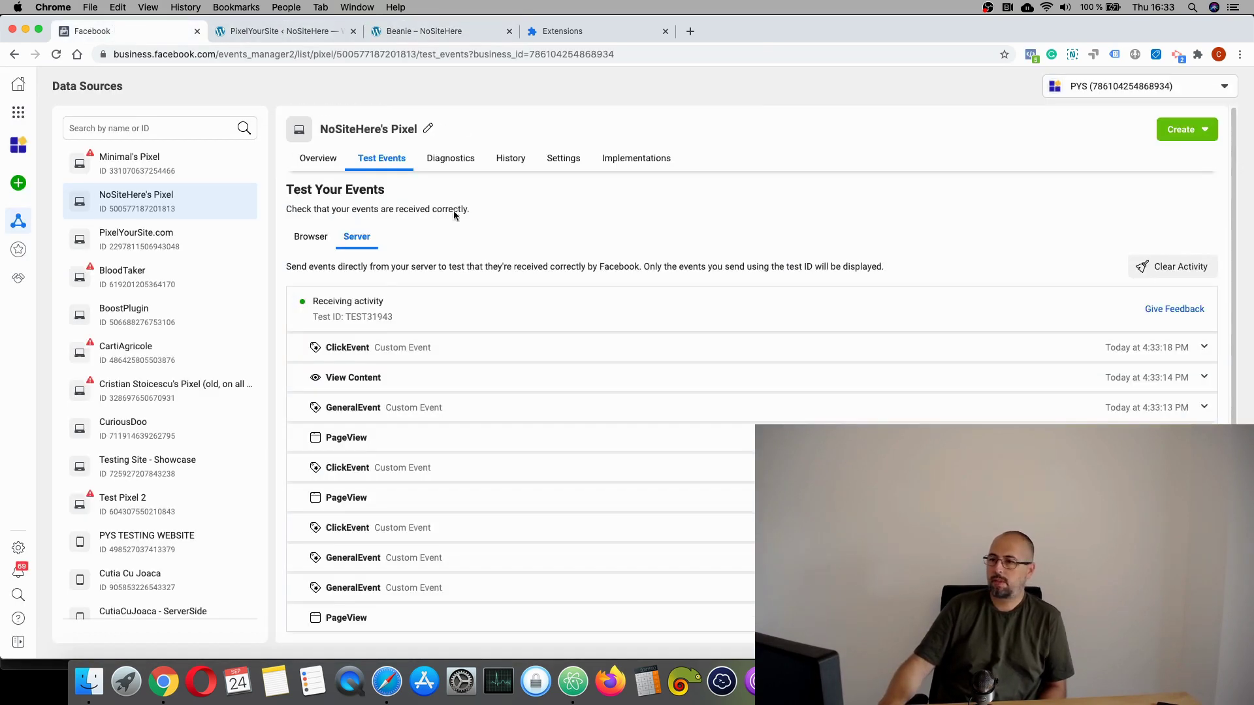
scroll(617, 257, down, 3)
scroll(618, 259, down, 1)
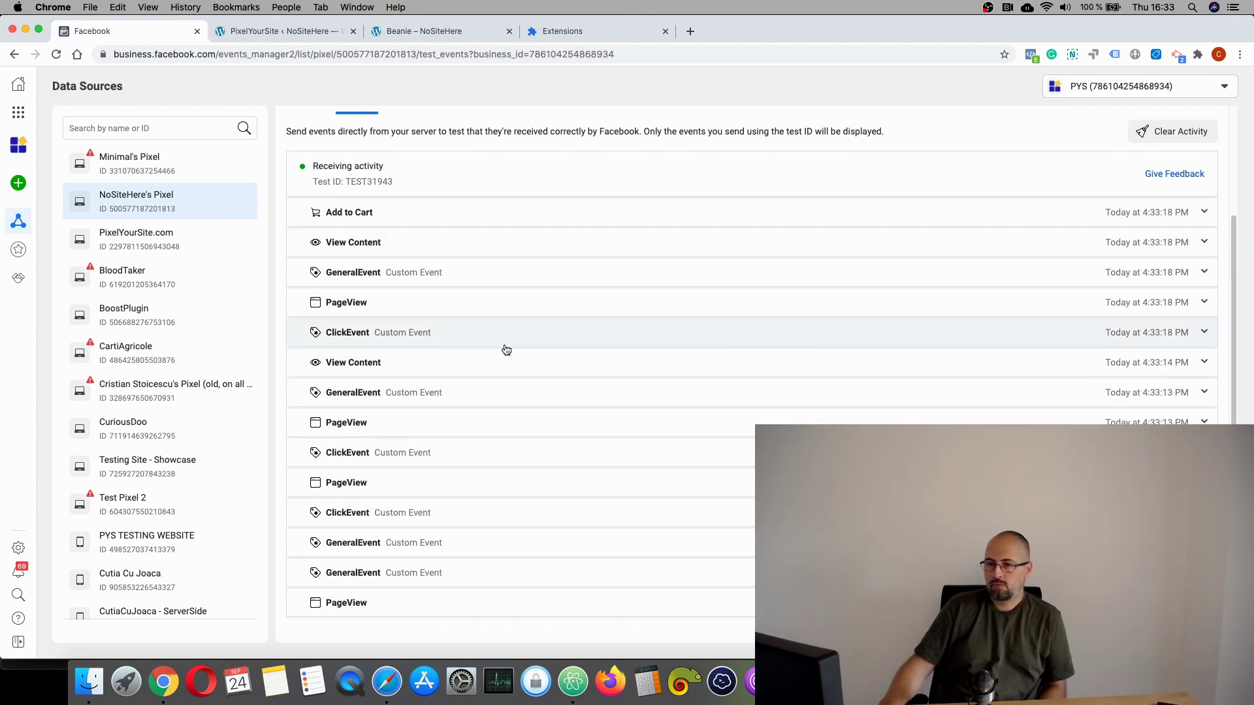
scroll(503, 350, up, 3)
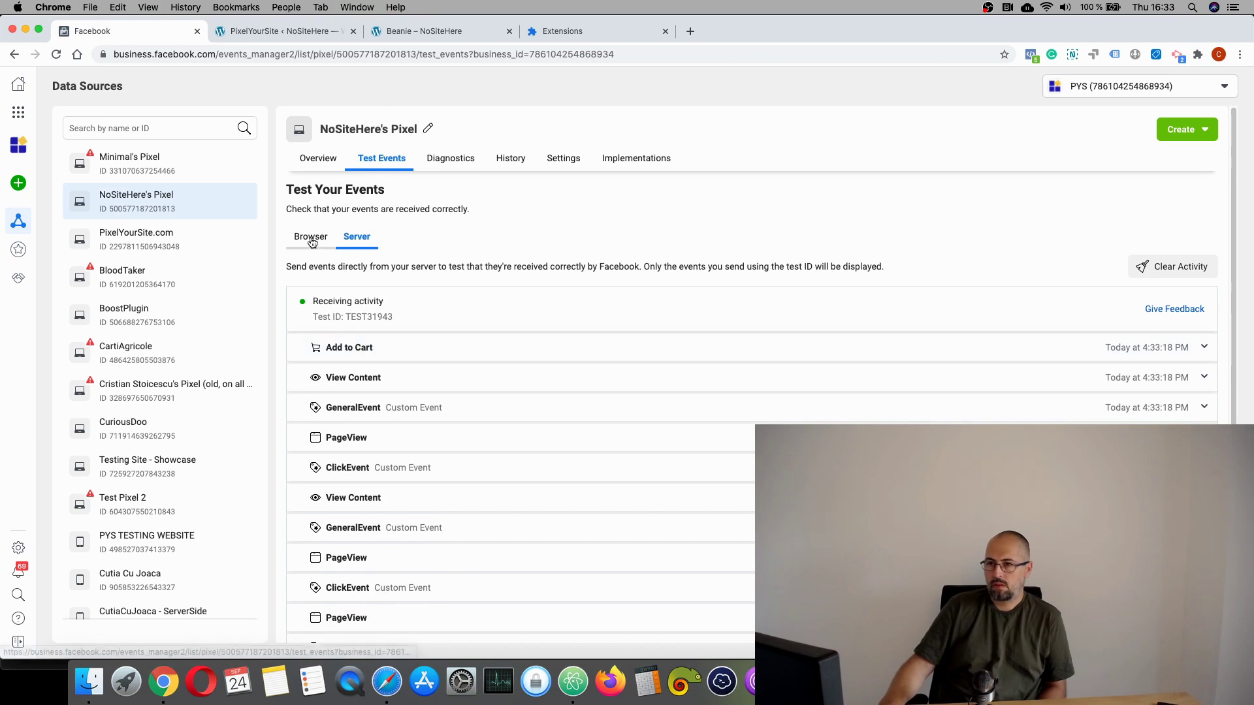
click(312, 240)
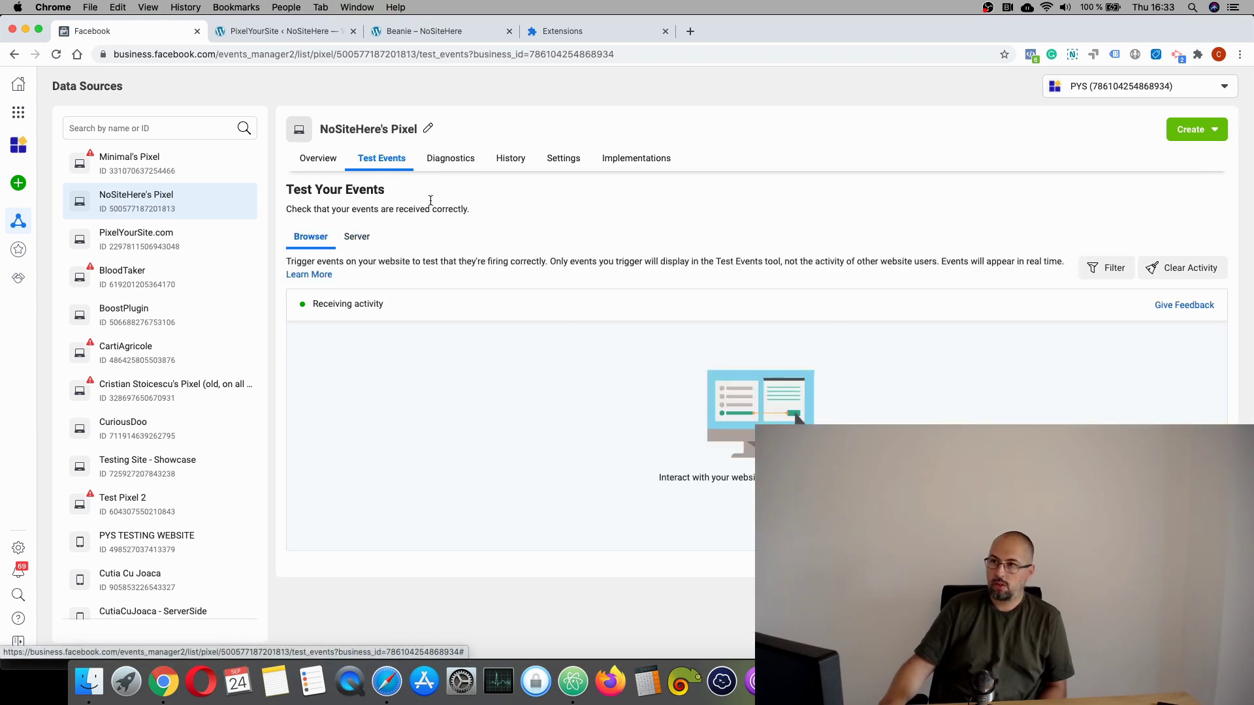
click(571, 33)
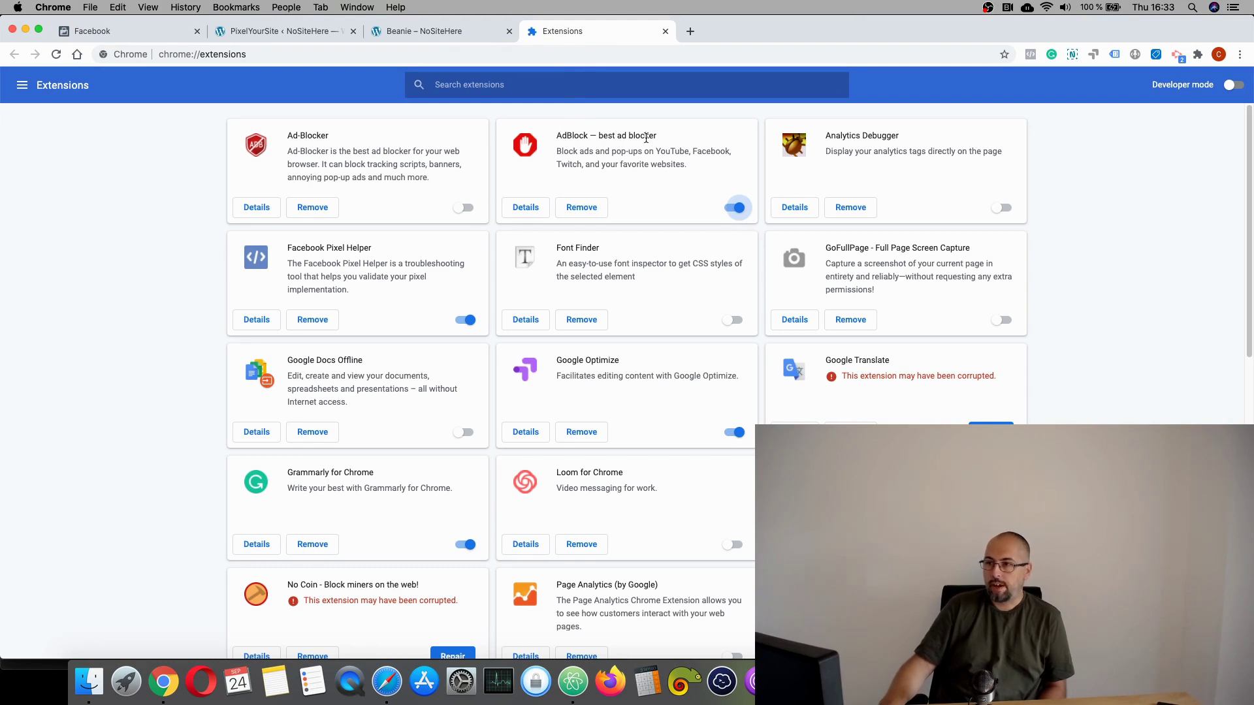
Step: Disable AdBlock and reload nositehere.com so GeneralEvent and PageView appear as browser test events
click(727, 209)
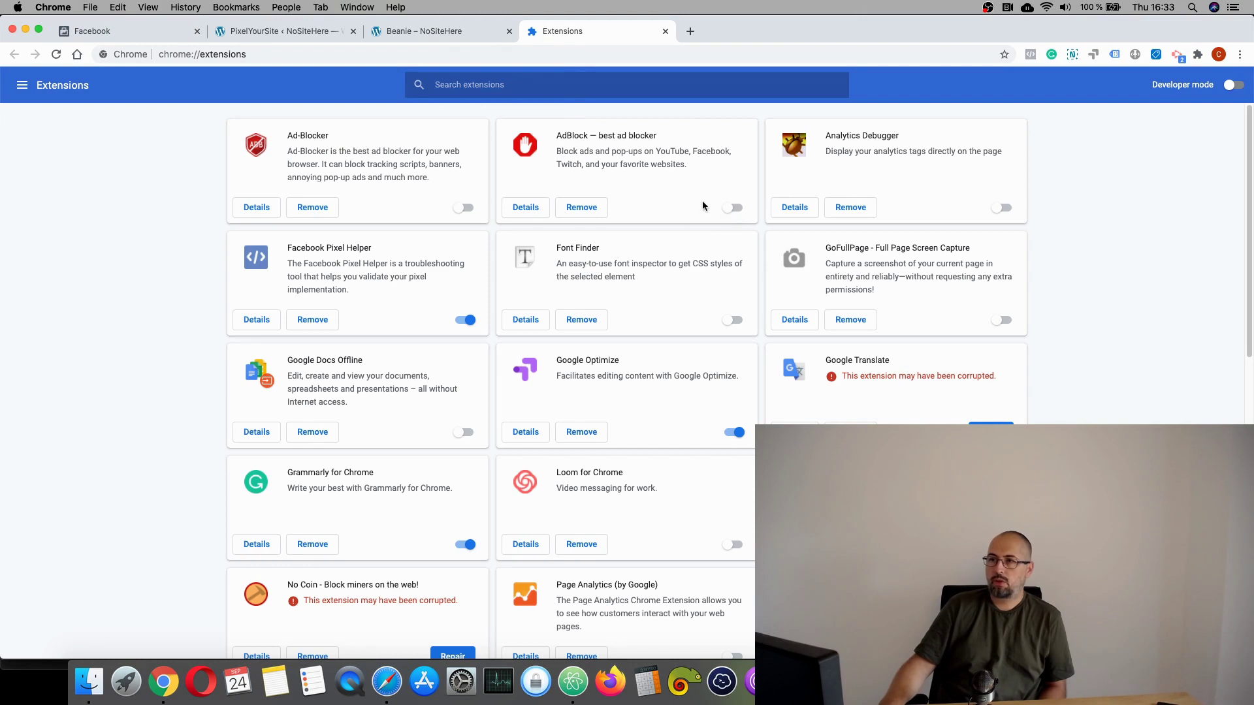
click(427, 36)
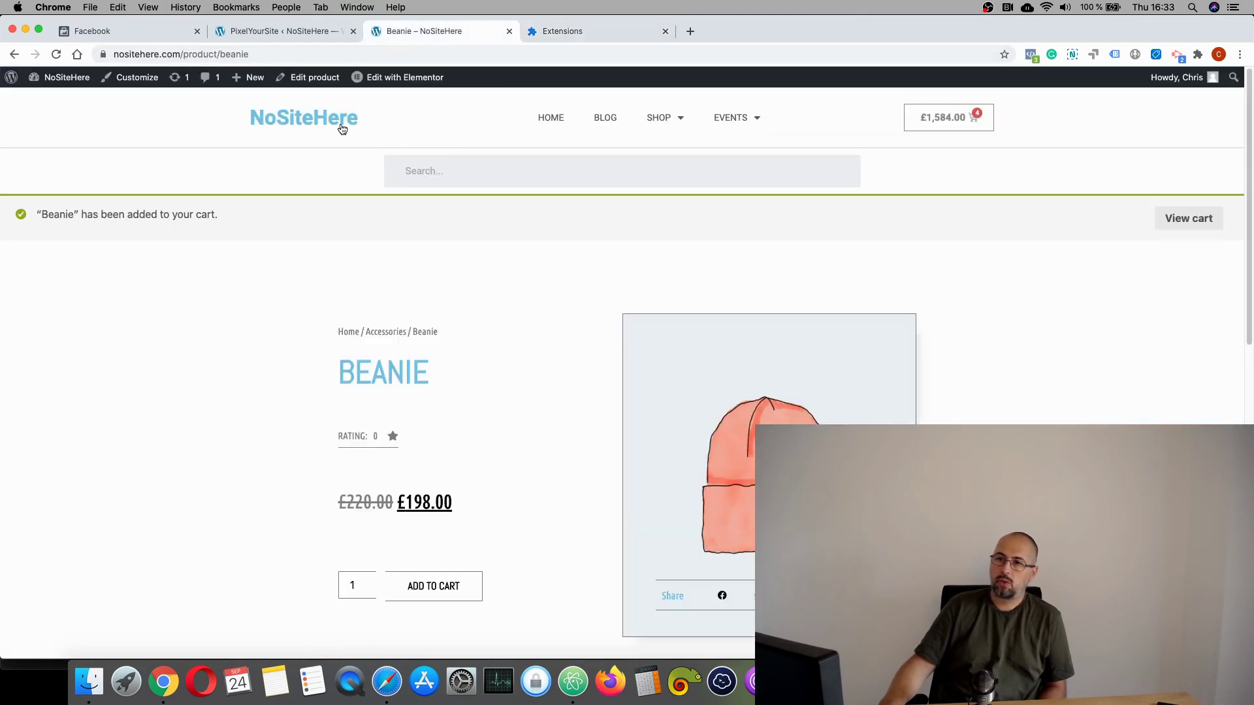
key(super+r)
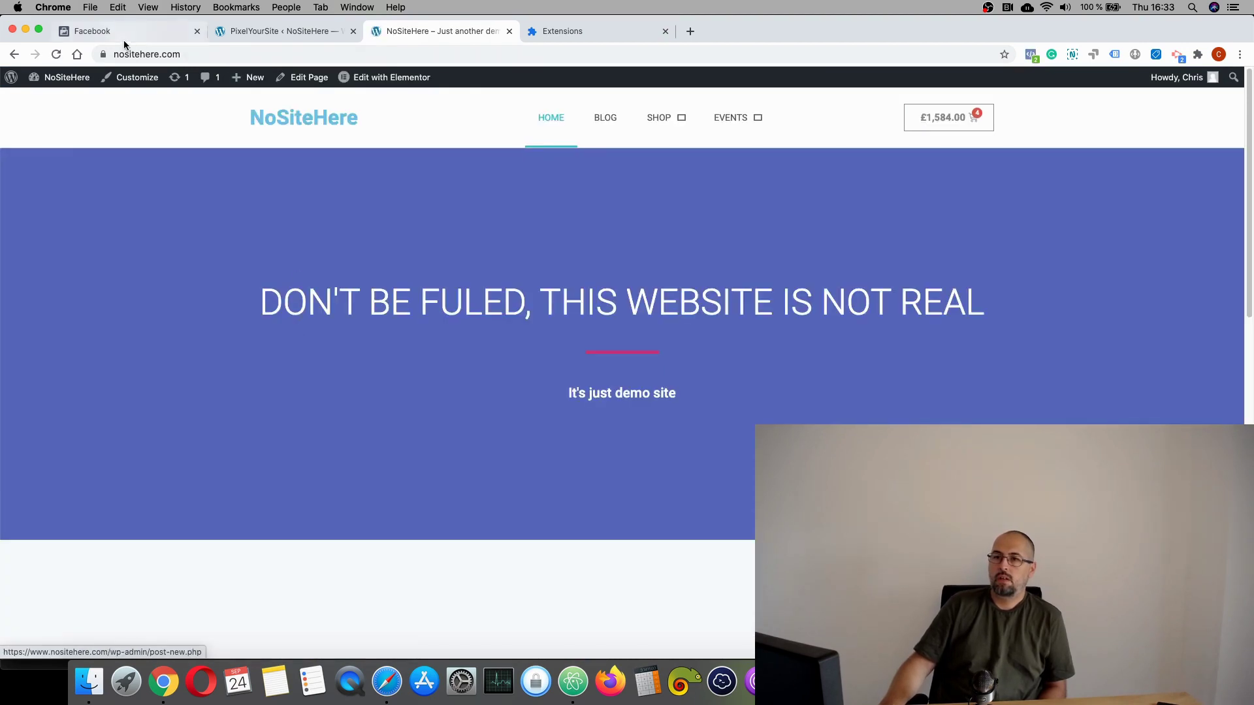
click(123, 34)
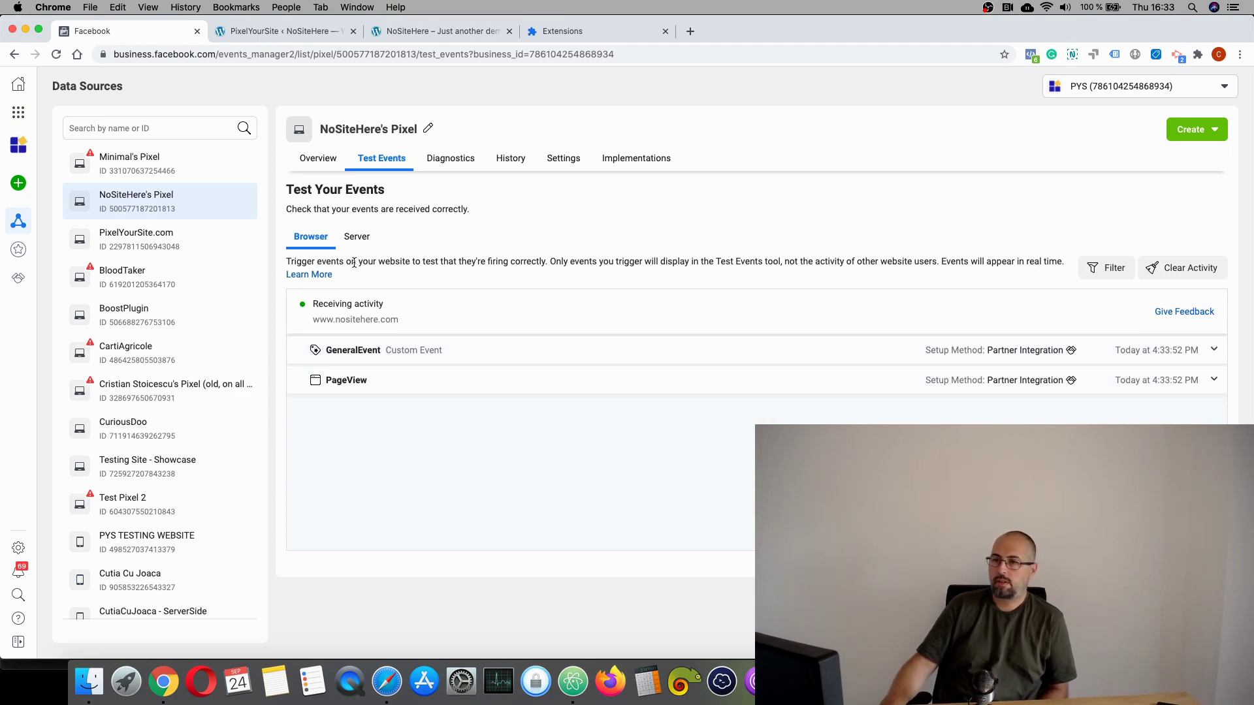
Step: Review the Server test events, noting GeneralEvent dropped as a deduplicated event
click(357, 238)
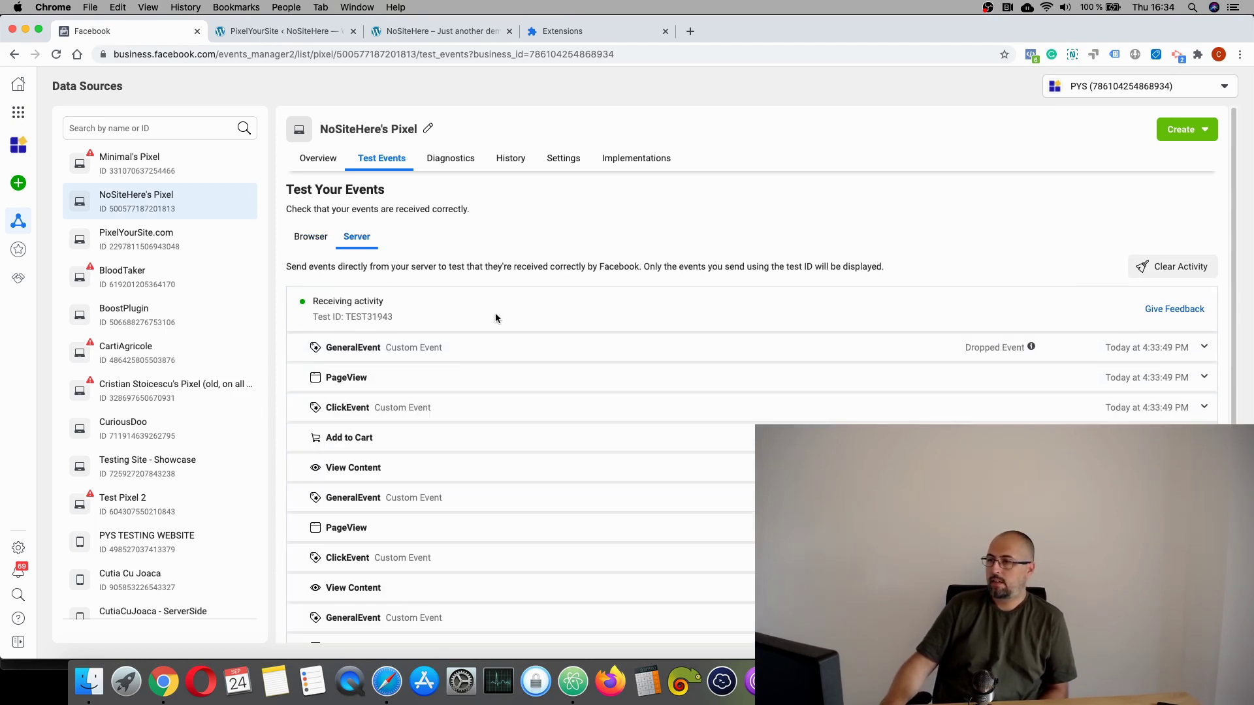
mouse_move(969, 351)
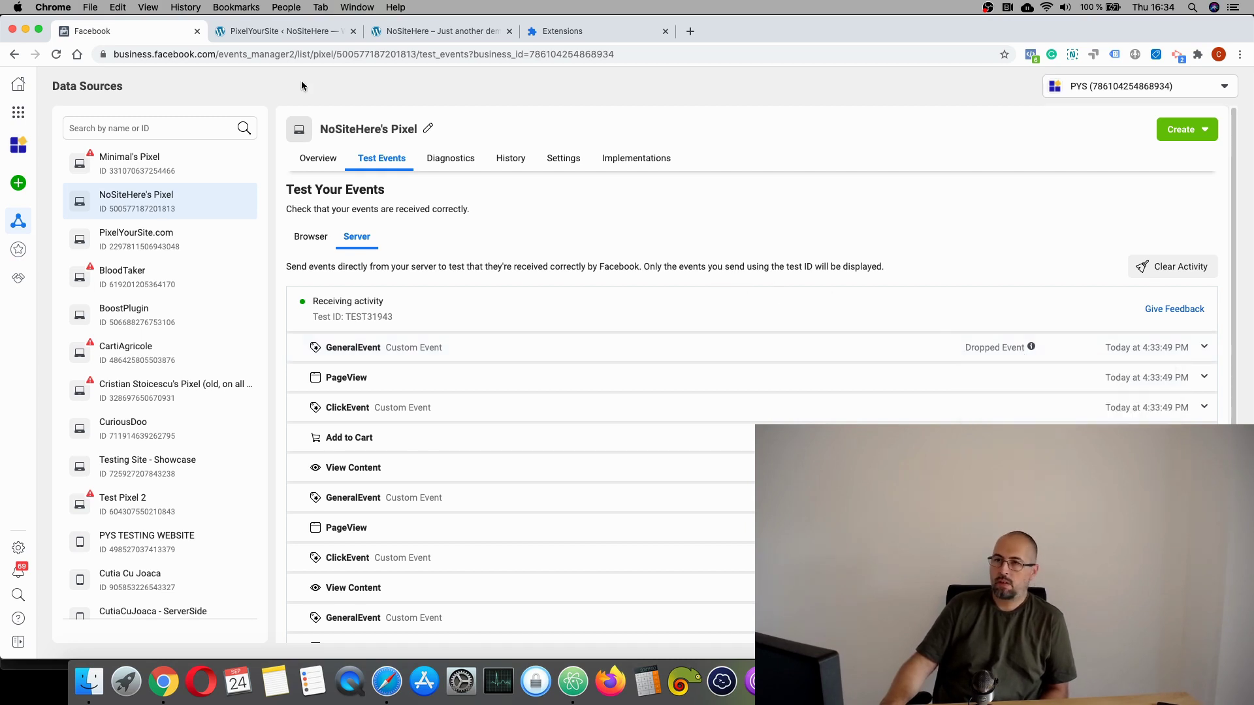
click(283, 33)
click(410, 34)
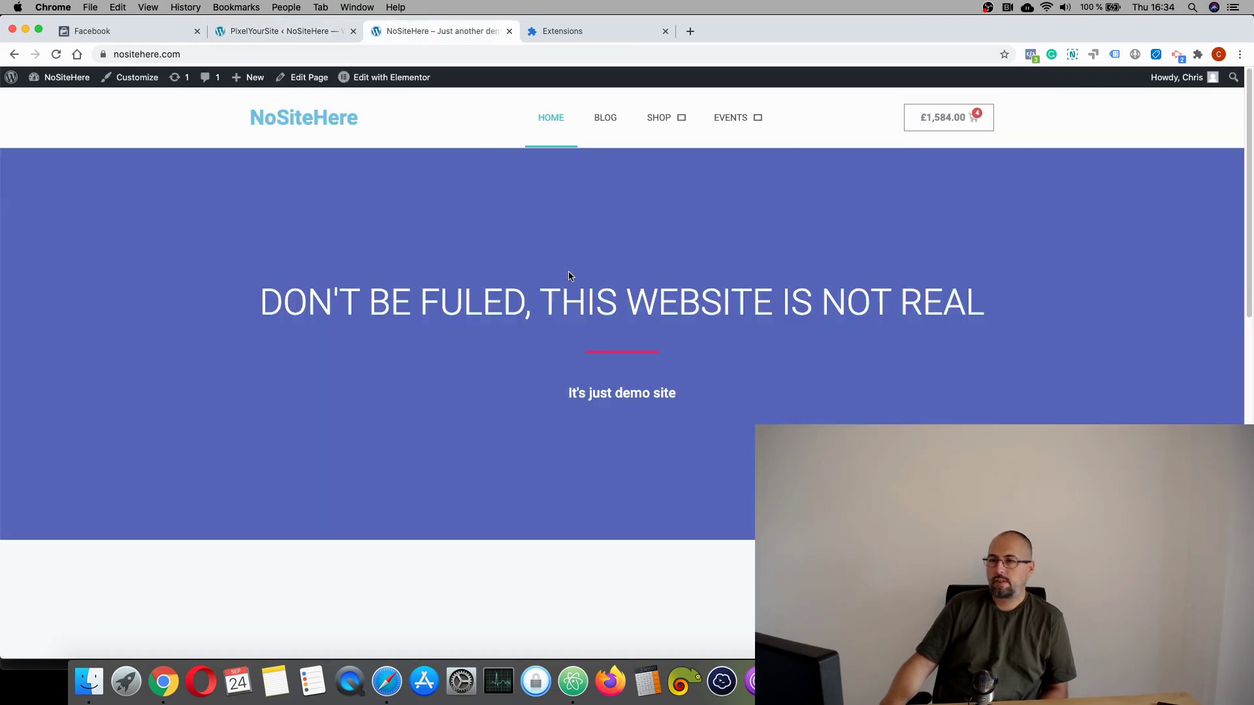